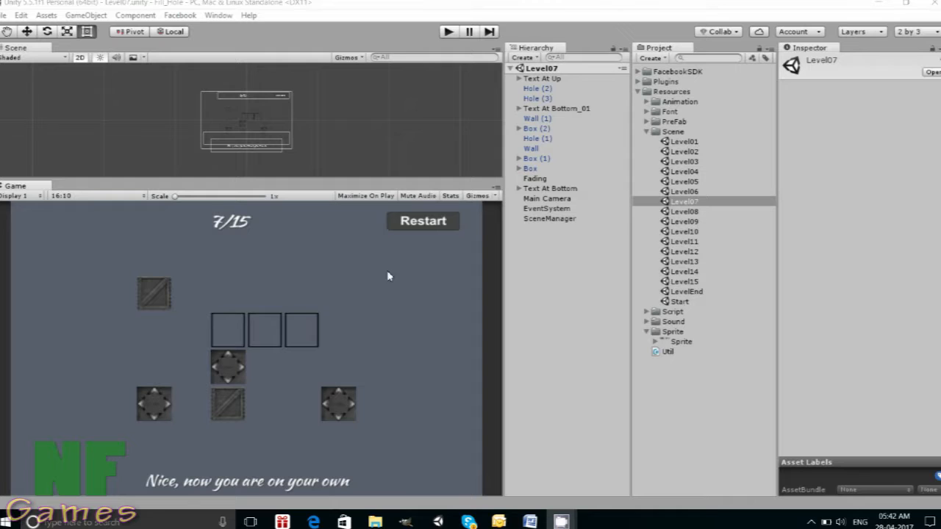
Step: Play-test Level07 by sliding the three arrow boxes into the holes, and stop the game
left_click(449, 32)
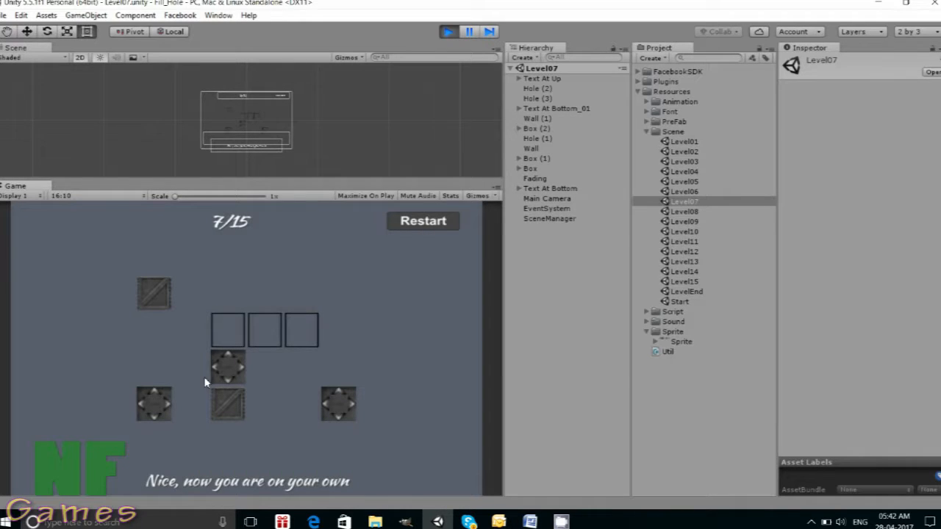
left_click(155, 394)
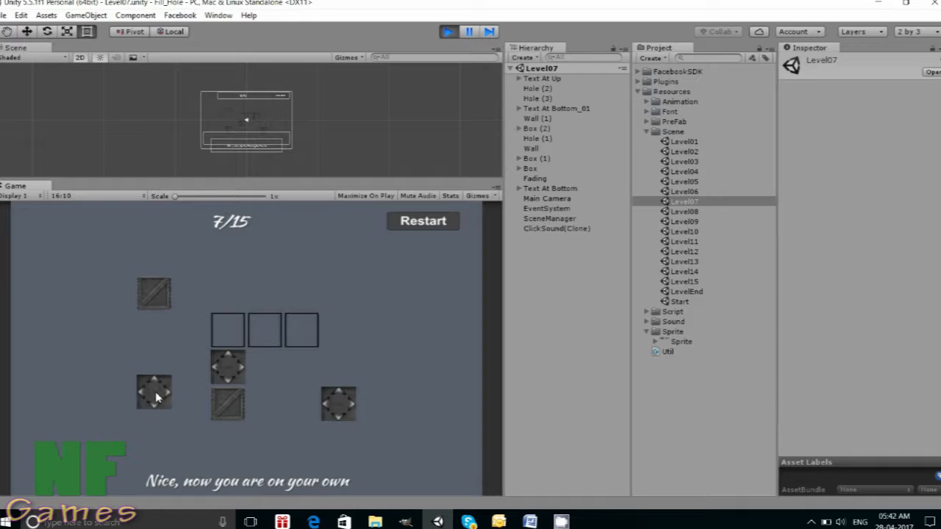
left_click(232, 356)
left_click(328, 403)
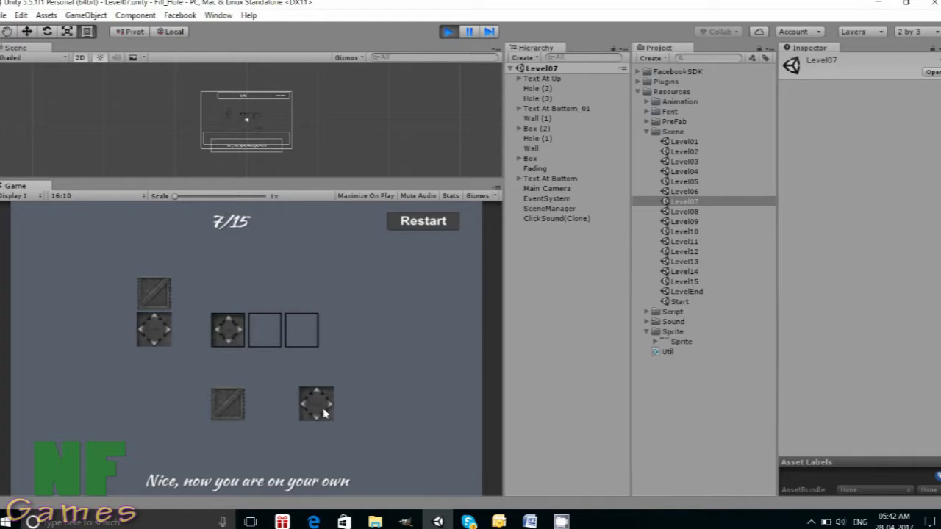
left_click(266, 394)
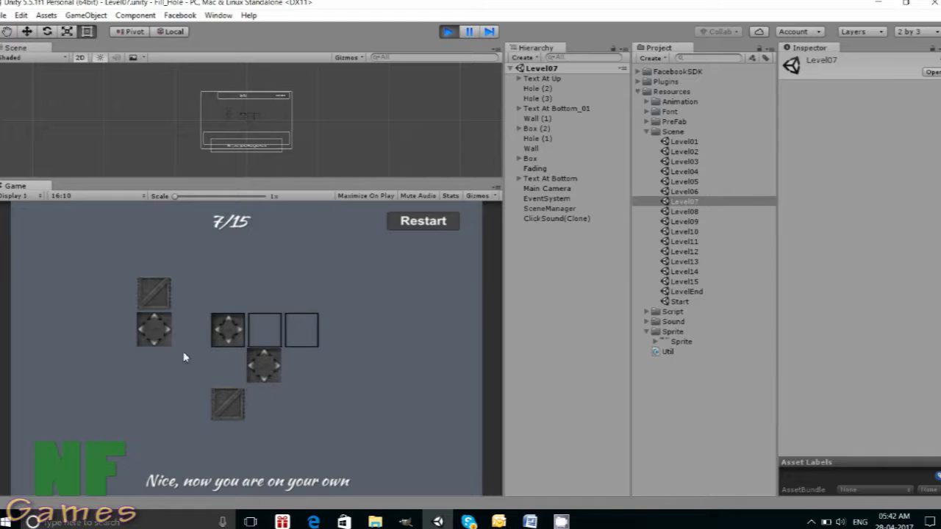
left_click(170, 330)
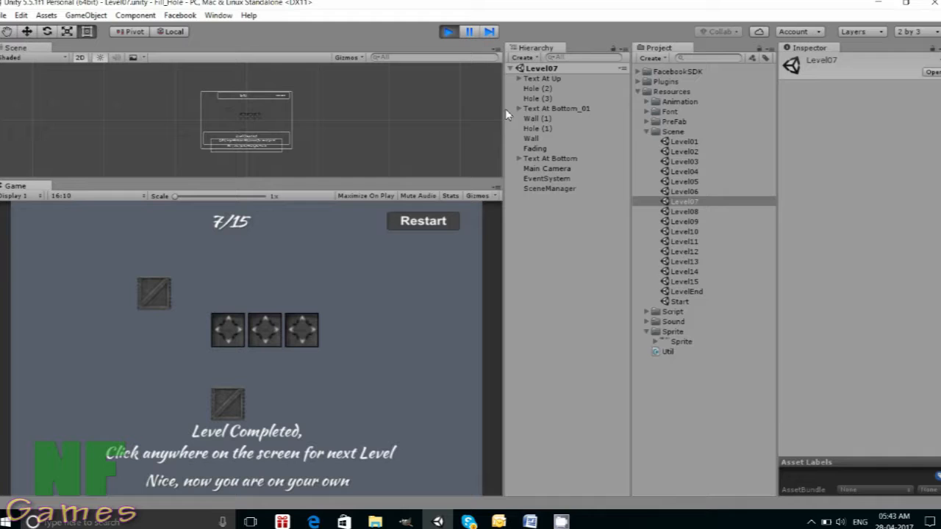
left_click(447, 31)
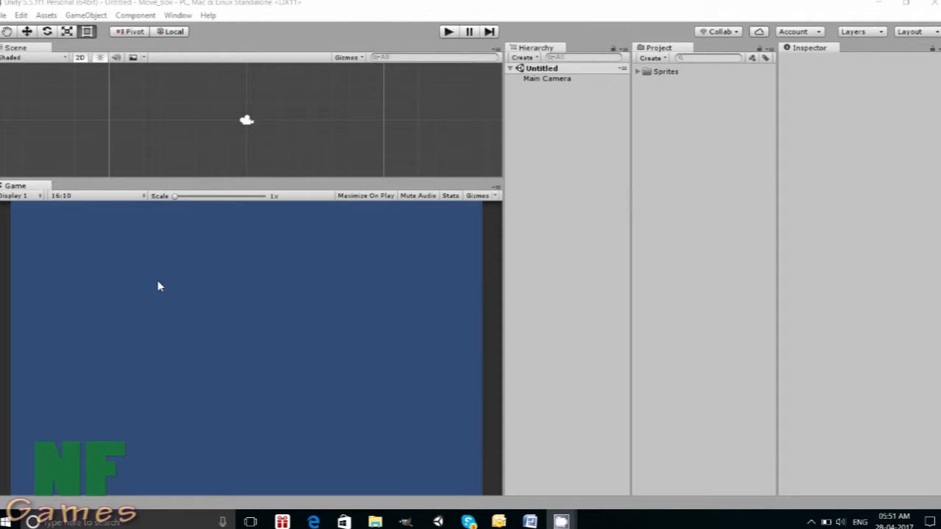
Step: Locate the Sprite asset of the Move_Box project in File Explorer and view Sprite.psd in IrfanView to examine its artwork
left_click(638, 72)
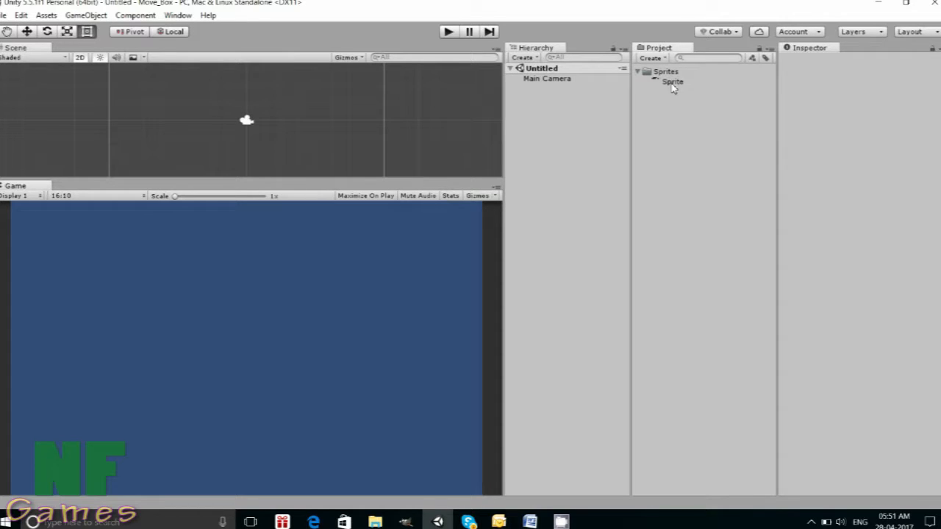
right_click(672, 83)
left_click(714, 109)
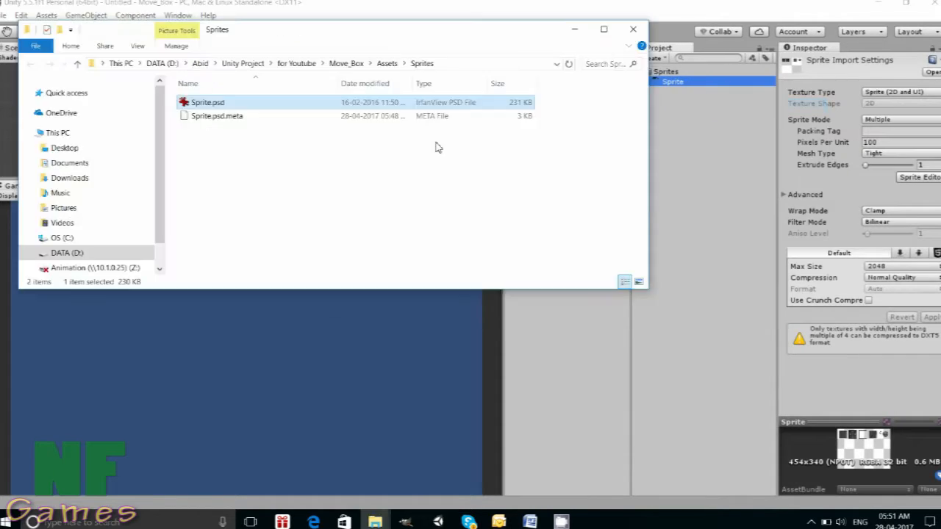
right_click(198, 105)
left_click(205, 108)
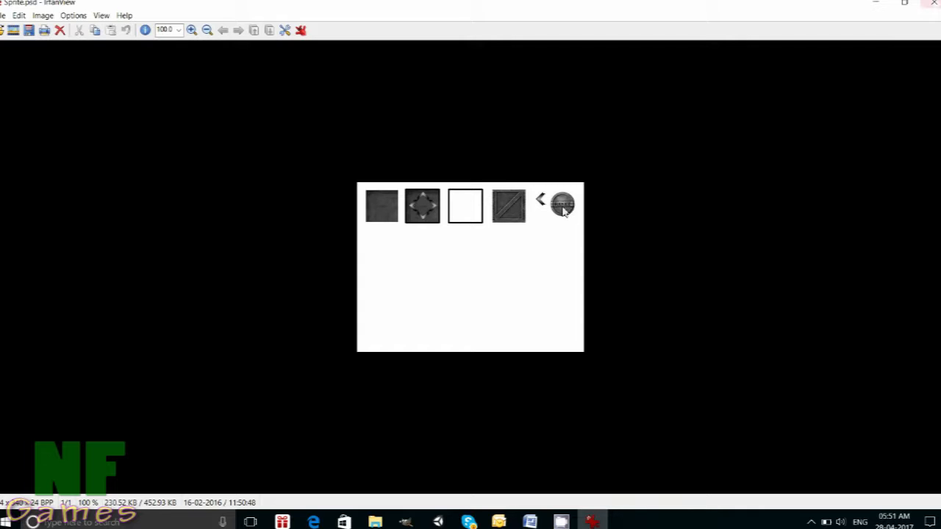
left_click(932, 3)
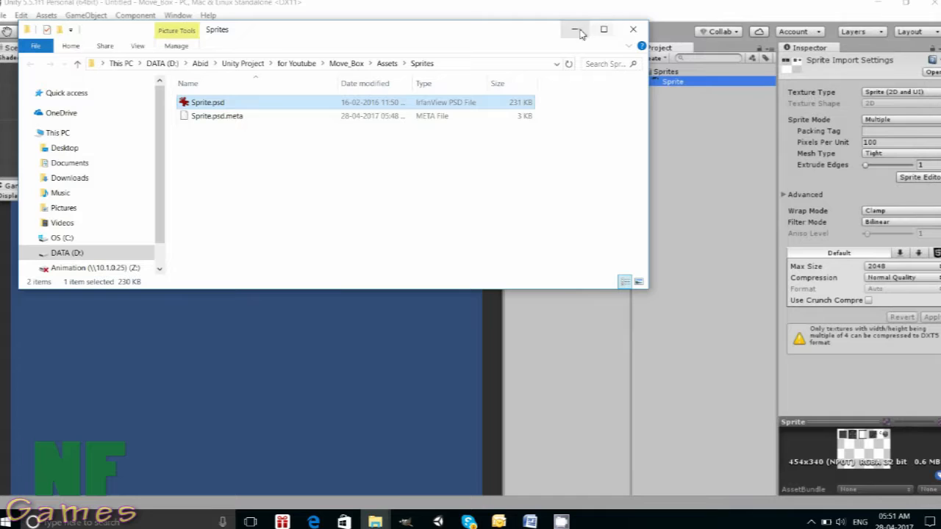
left_click(576, 31)
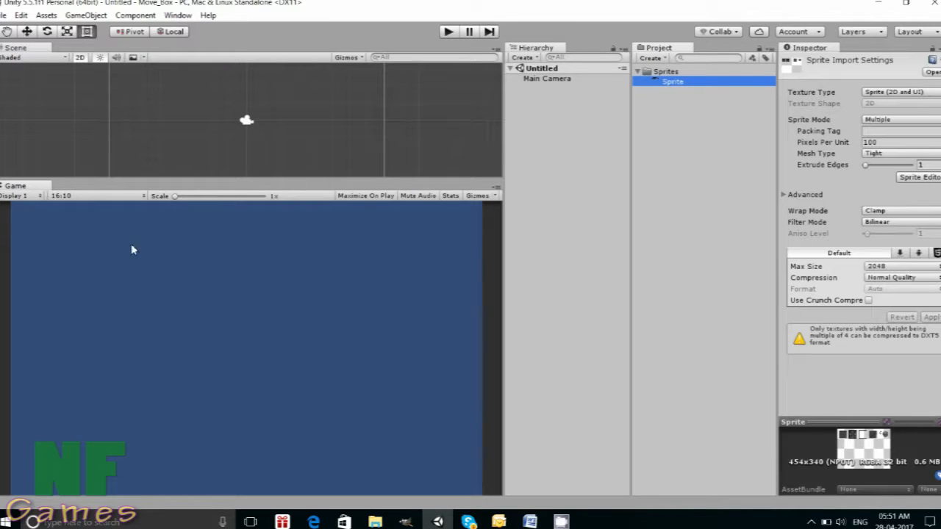
Step: Switch the build platform to Android and set the Game view's aspect ratio to 16:10 Landscape
left_click(4, 15)
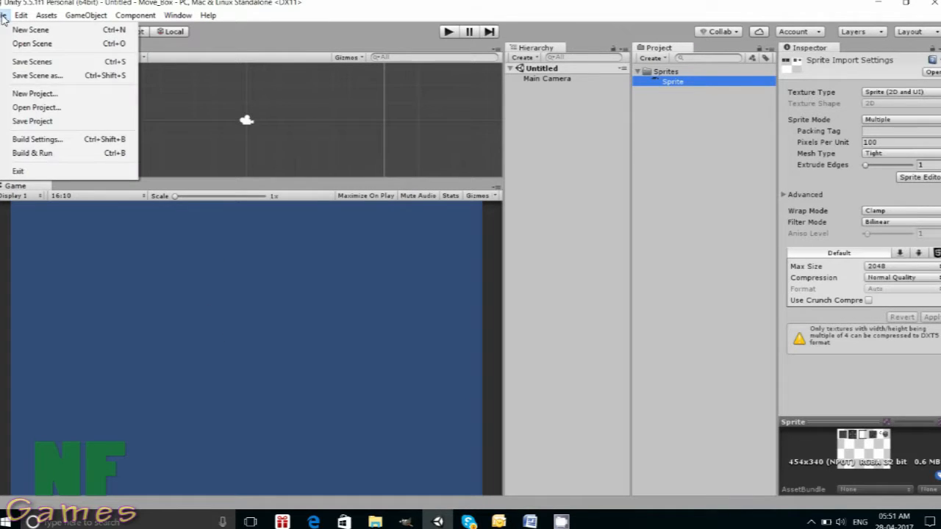
left_click(44, 141)
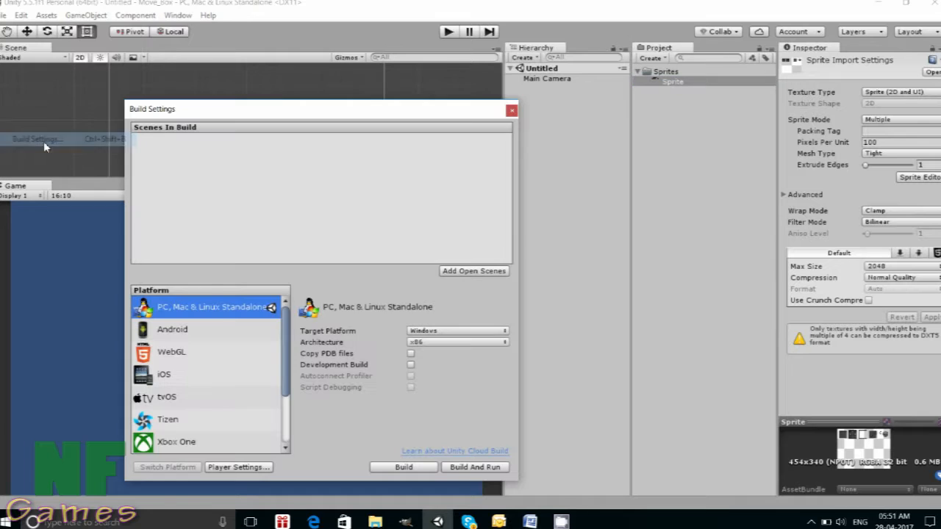
left_click(173, 332)
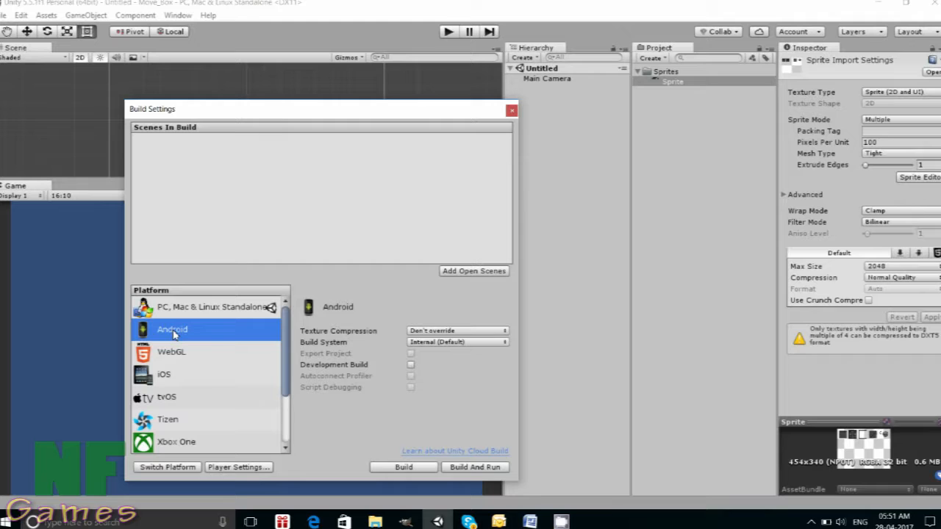
left_click(176, 469)
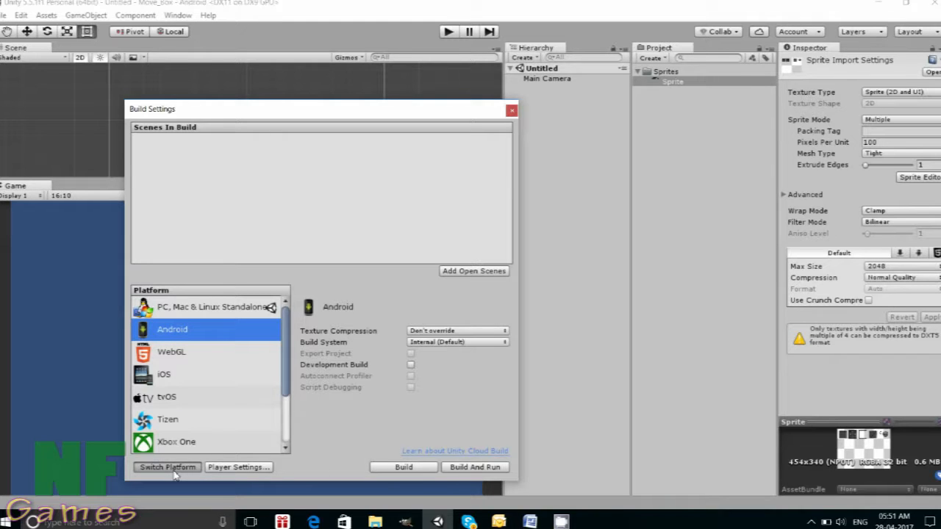
left_click(511, 110)
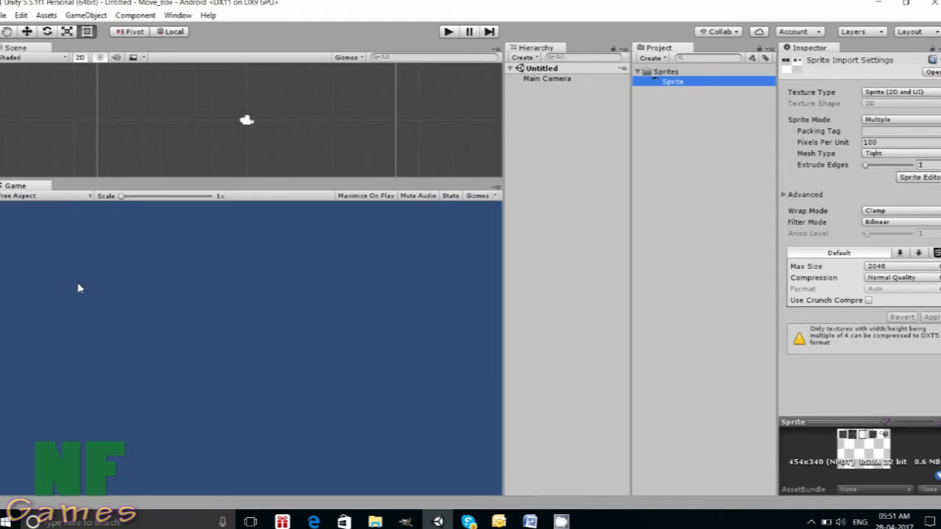
left_click(57, 196)
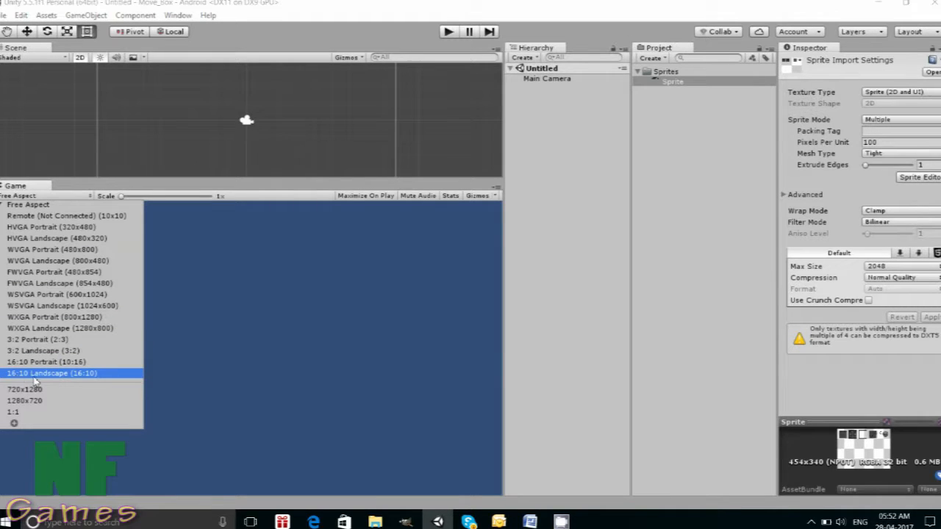
left_click(63, 378)
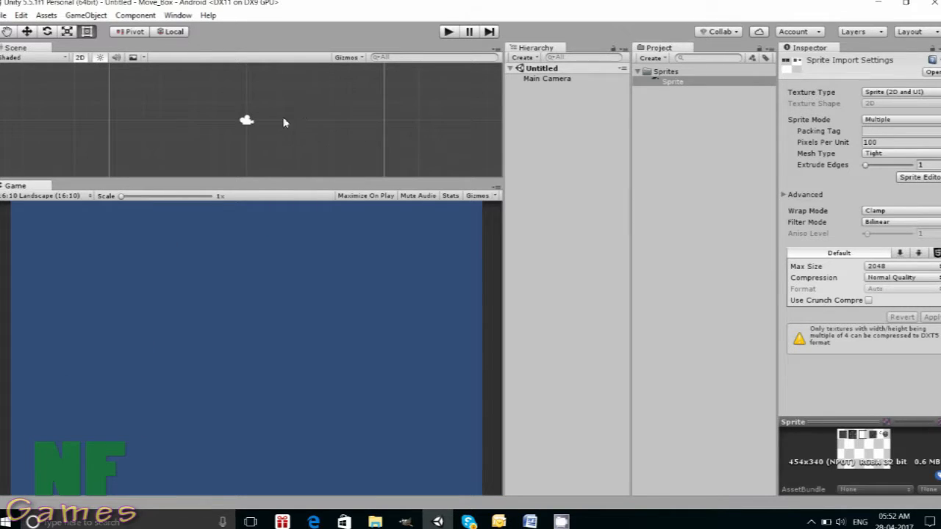
Step: Change the Main Camera's background colour to a dark grey, about hex 272727
left_click(559, 80)
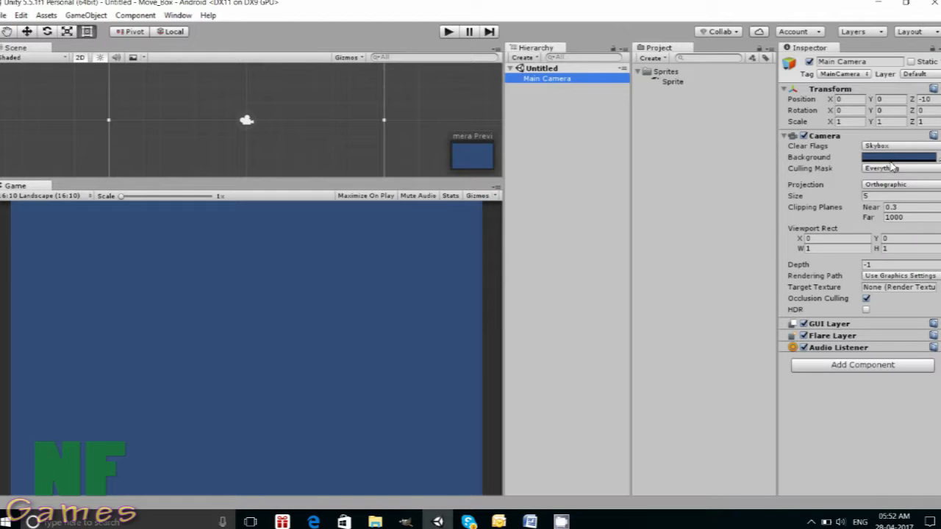
left_click(893, 159)
left_click_drag(506, 198, 499, 195)
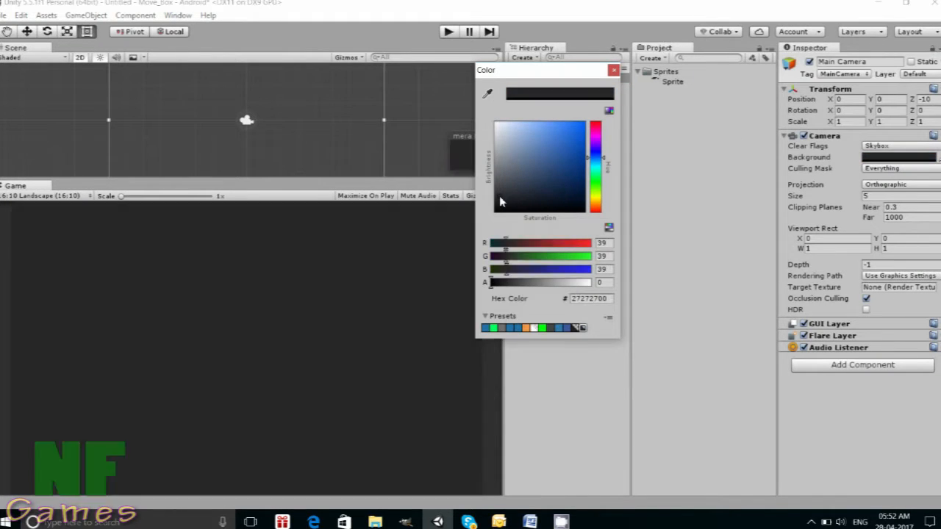
left_click(614, 70)
Step: Slice the Sprite sheet in Multiple sprite mode with Automatic type and Center pivot, and check each slice's bounds
left_click(673, 82)
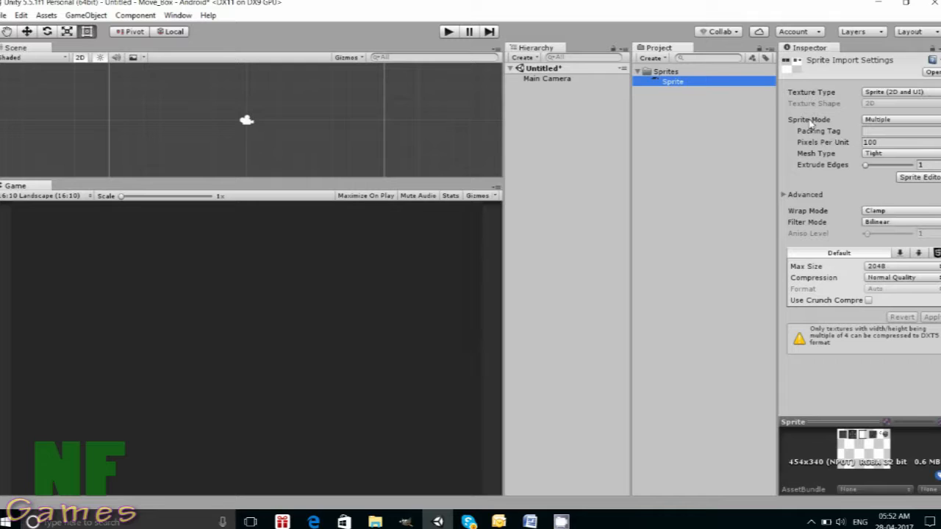
left_click(875, 120)
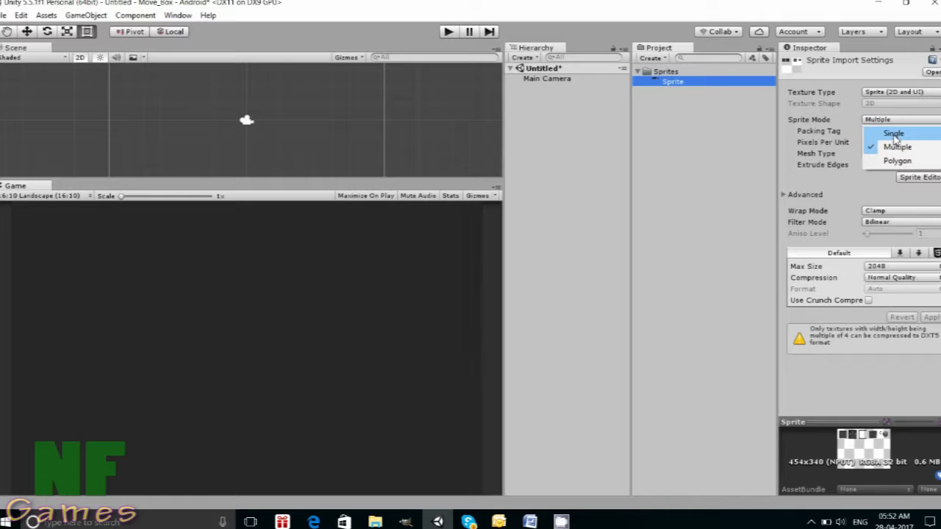
left_click(897, 148)
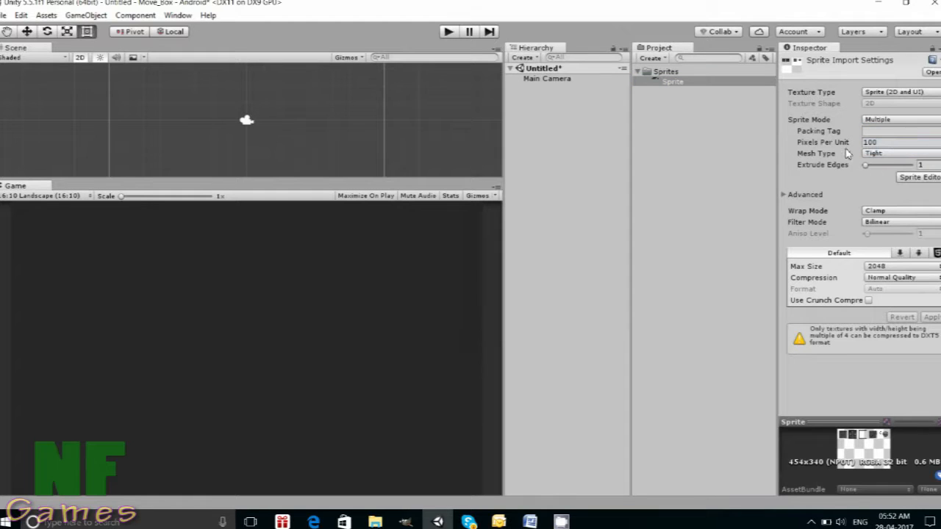
left_click(919, 178)
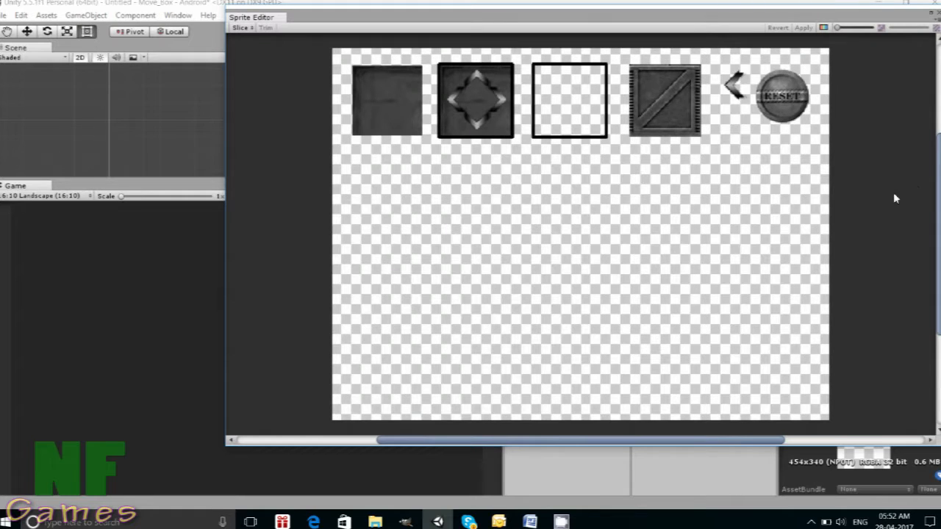
left_click(244, 28)
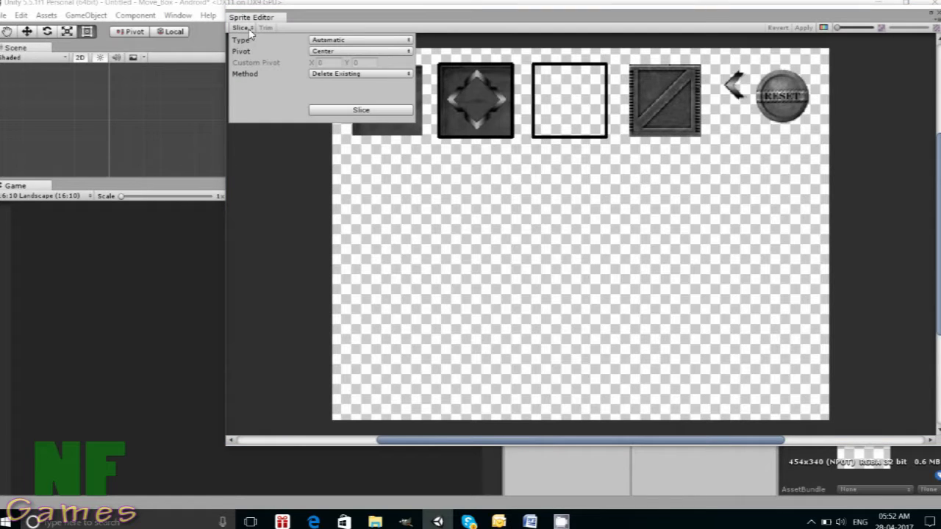
left_click(347, 112)
left_click(386, 115)
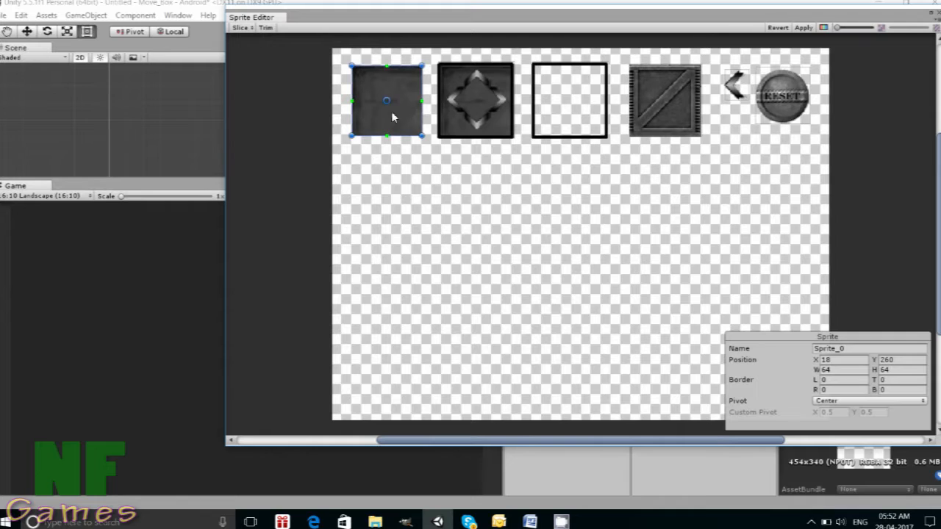
left_click(458, 103)
left_click(557, 111)
left_click(664, 118)
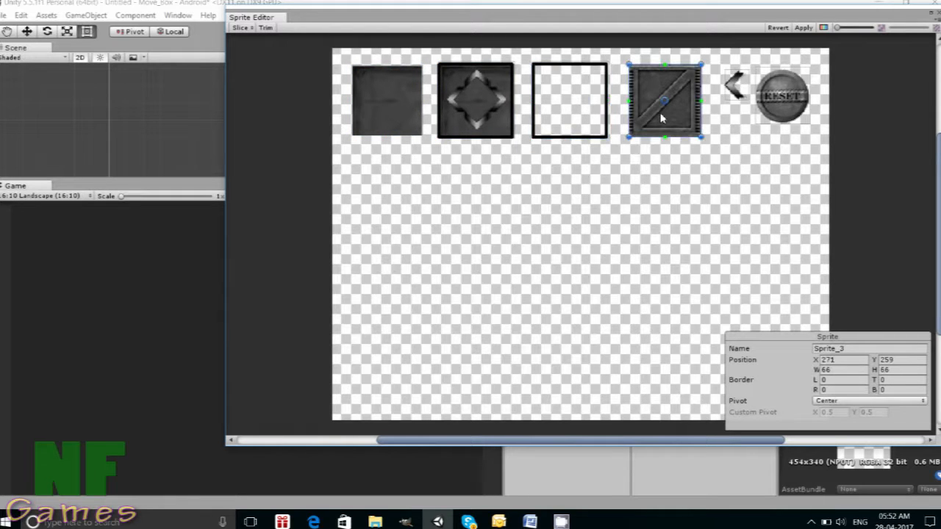
left_click(739, 92)
left_click(778, 99)
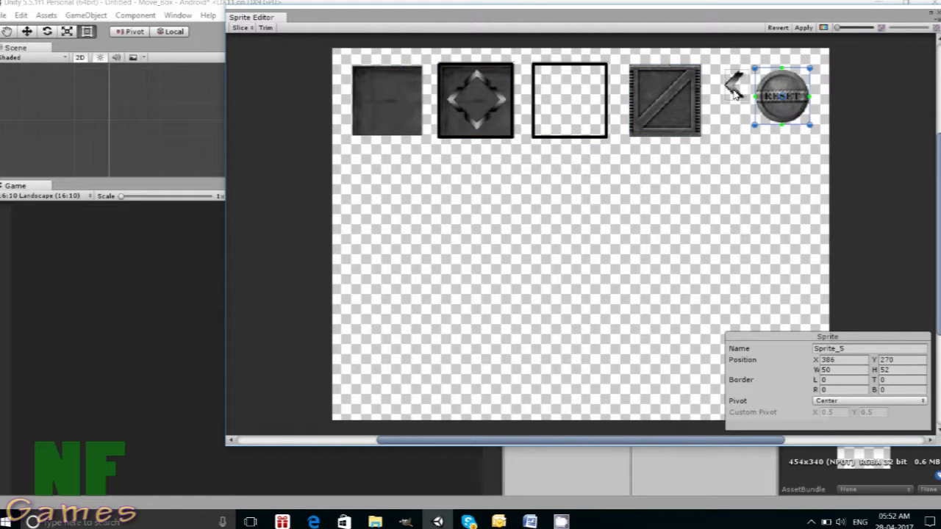
Step: Rename the small arrow slice as Arrow and the plain square slice as Box, and apply the changes
left_click(734, 91)
left_click(855, 351)
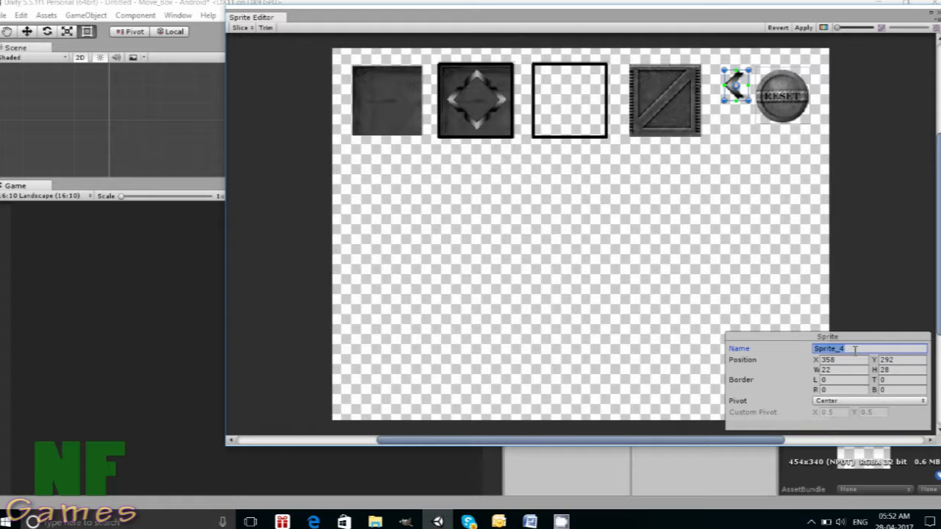
type("Arrow")
left_click(378, 122)
left_click(869, 351)
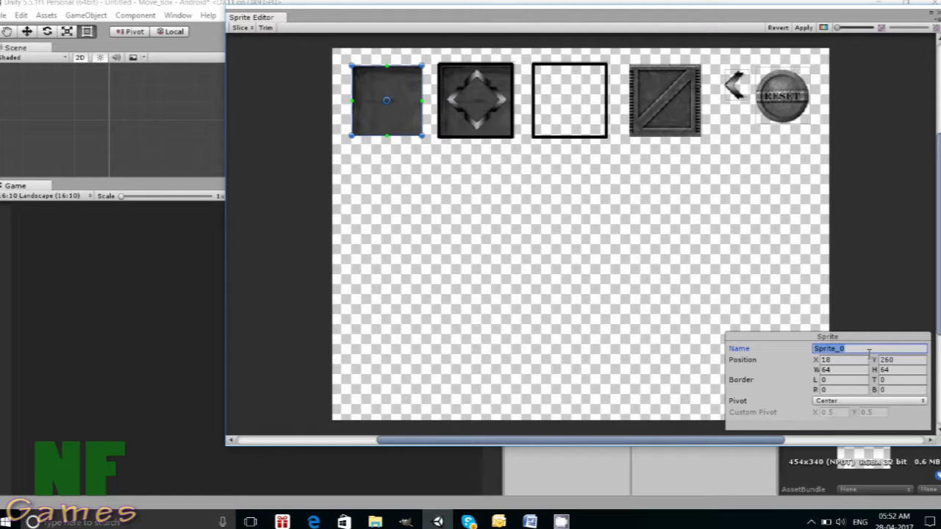
type("Box")
left_click(802, 27)
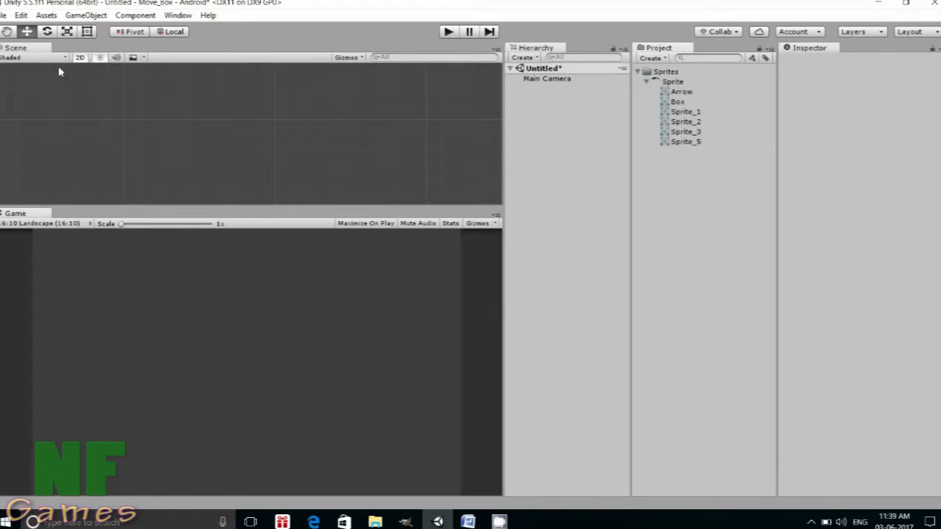
Step: Save the scene as 01 in a new folder named Scene inside the project's Assets folder
left_click(3, 14)
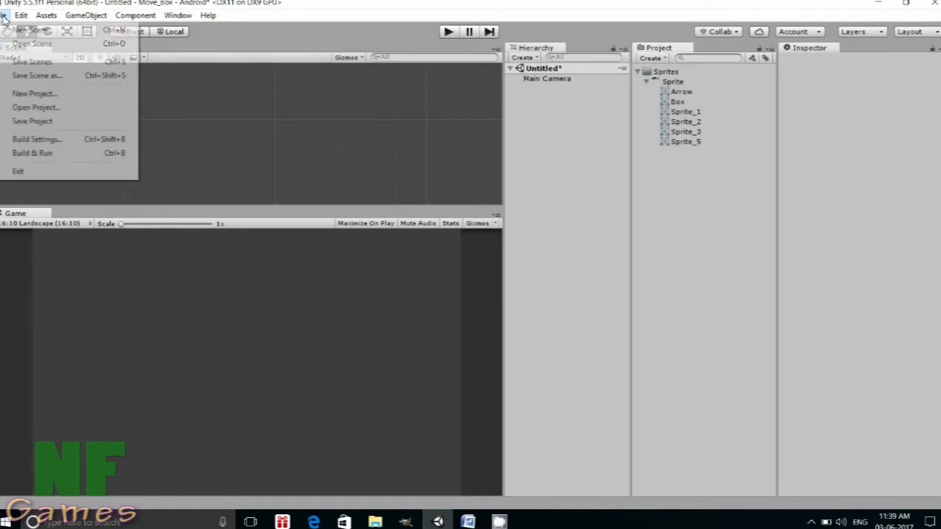
left_click(33, 77)
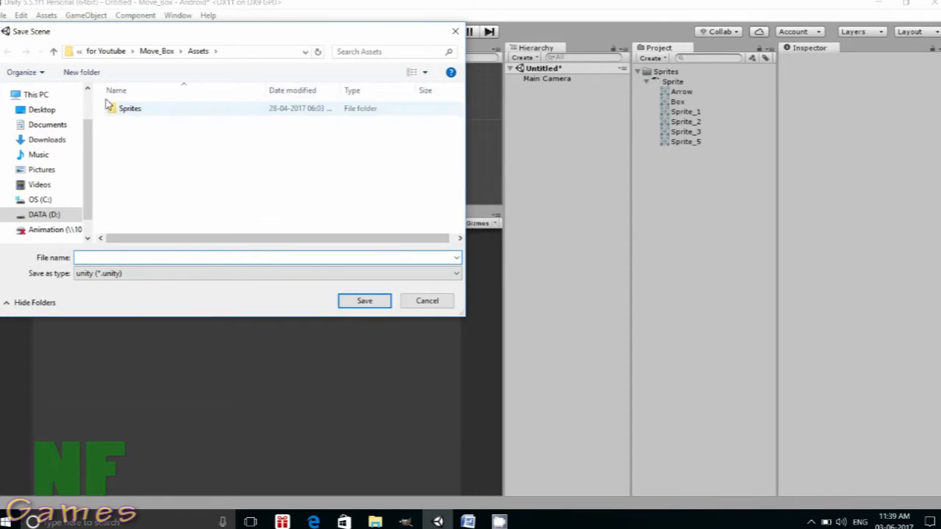
left_click(81, 72)
type("Scene")
key("Return")
key("Return")
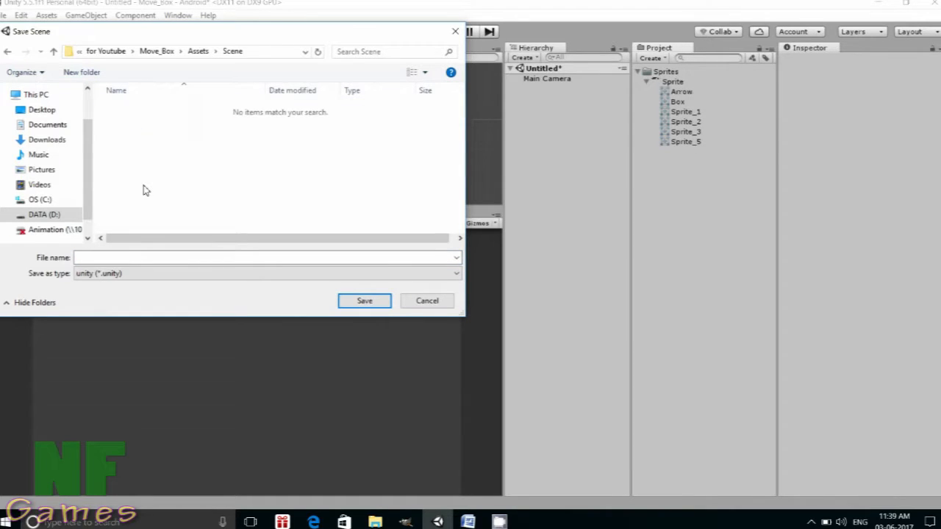
left_click(112, 258)
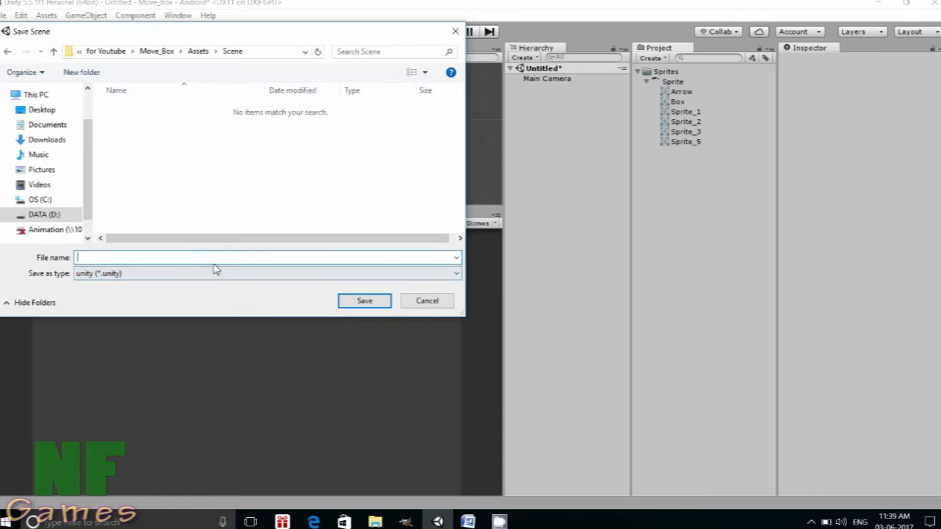
type("01")
key("Return")
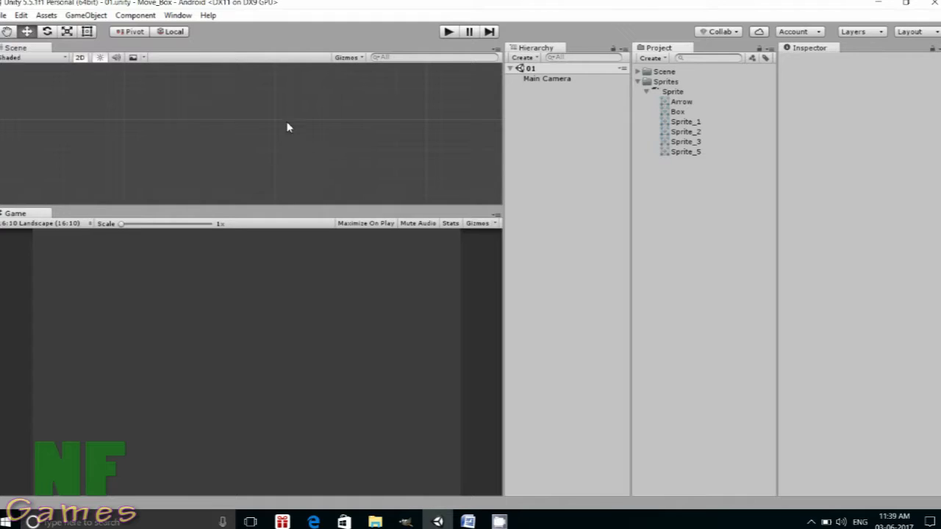
Step: Place the Box sprite in the scene at position X 0, Y 0 and add a Box Collider to it
left_click(677, 113)
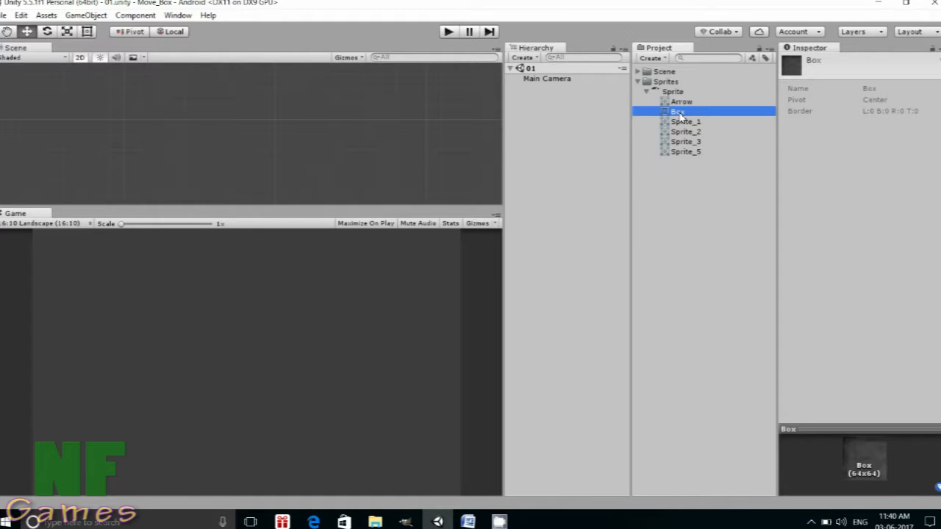
left_click_drag(678, 118, 277, 141)
left_click(850, 98)
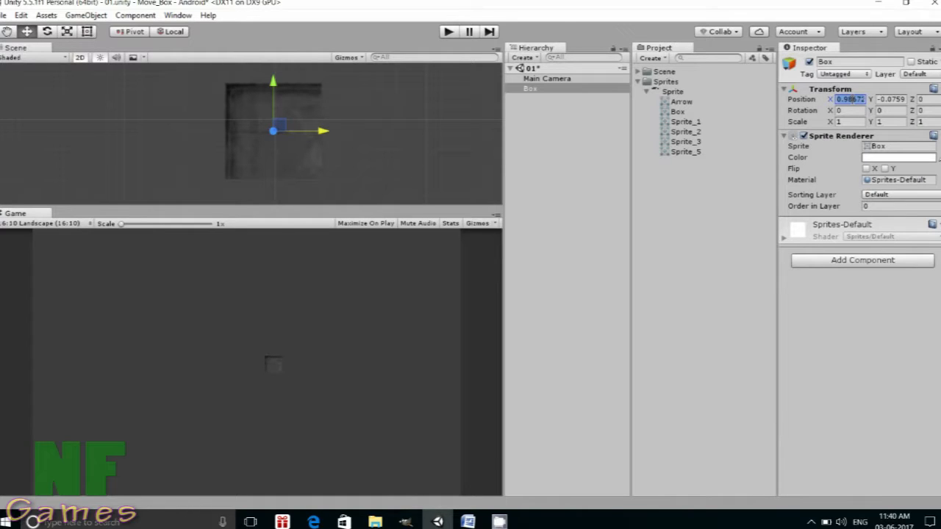
type("0")
key("Tab")
type("0")
key("Tab")
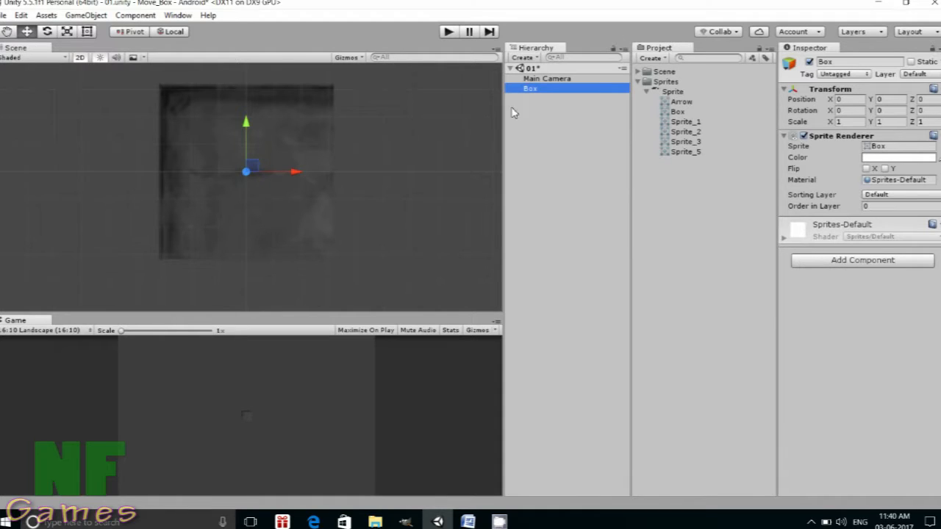
left_click(857, 262)
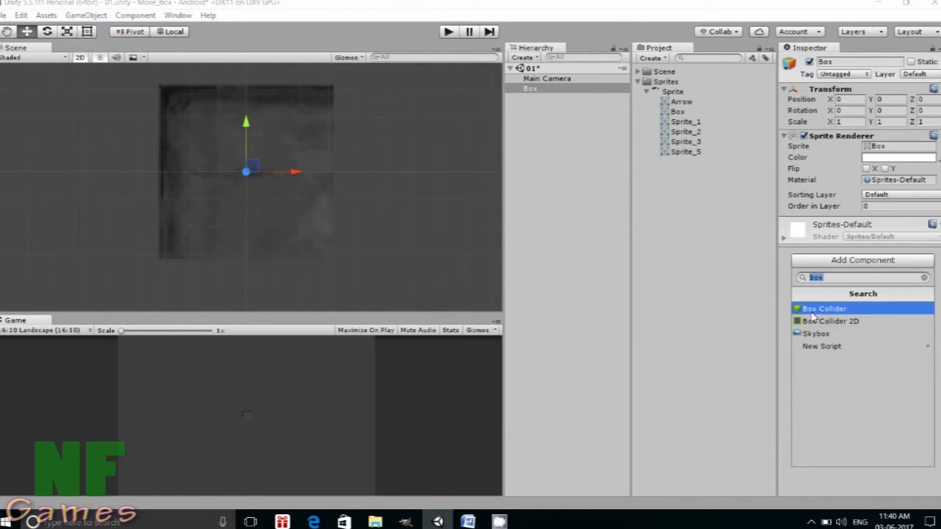
left_click(811, 309)
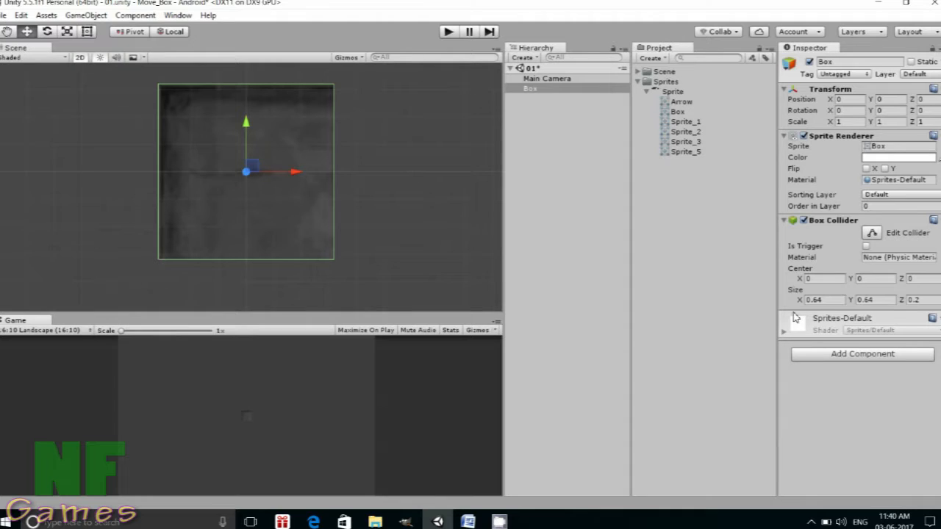
Step: Place the Arrow sprite in the scene over the box and set its position to X 0, Y 0
left_click(681, 103)
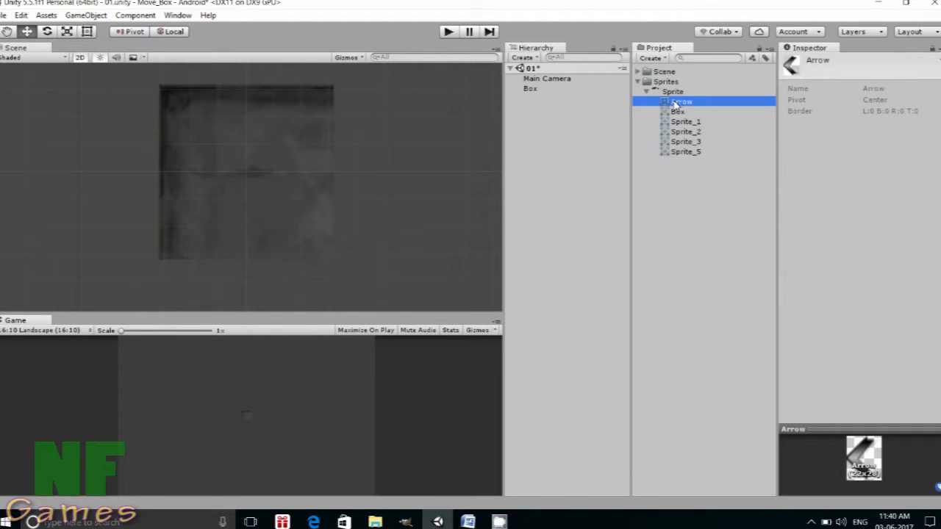
left_click_drag(677, 108, 200, 178)
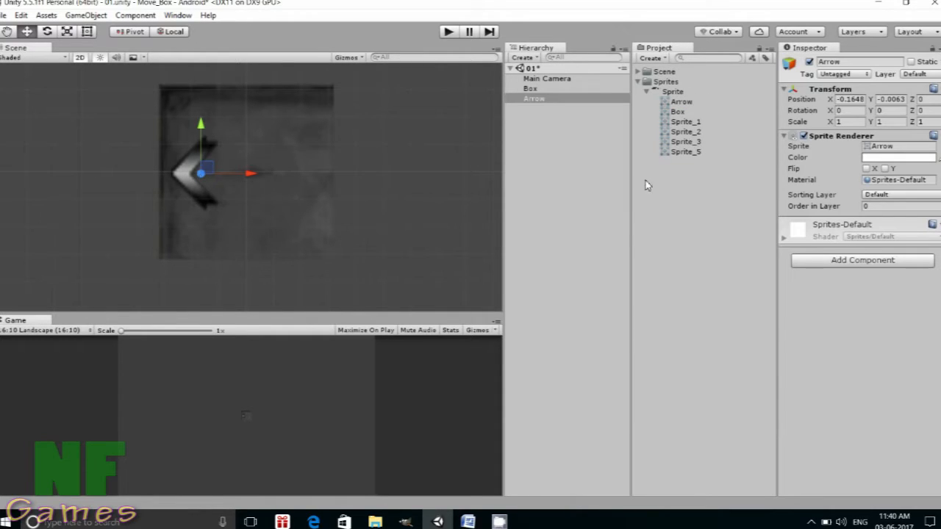
left_click(862, 100)
type("0")
key("Tab")
type("0")
key("Tab")
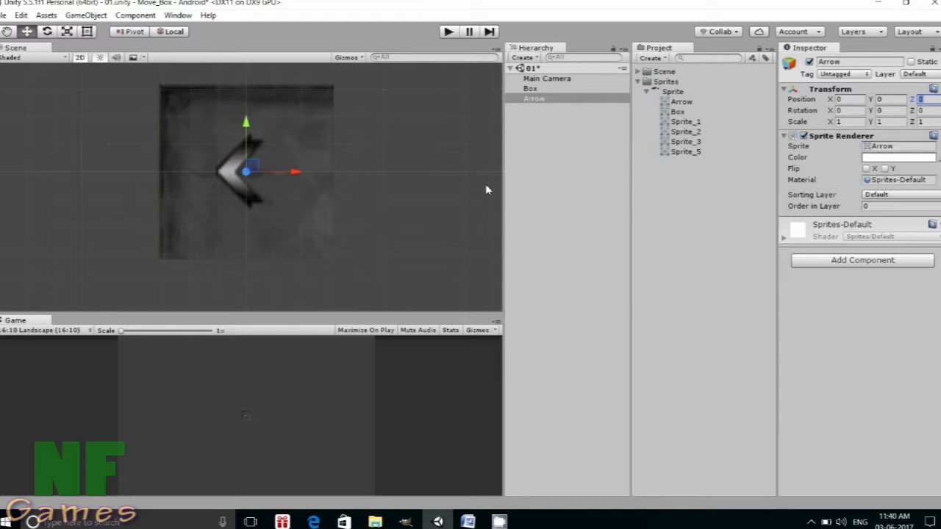
Step: Move the arrow along X toward the box's left edge, to about -0.176, and rename it Left_Arrow
left_click_drag(310, 180, 246, 176)
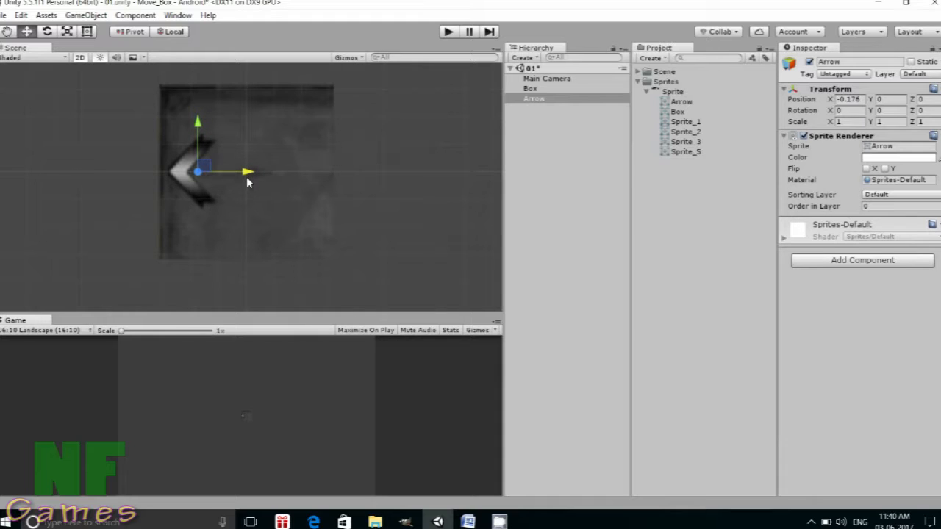
left_click(850, 64)
key("Left")
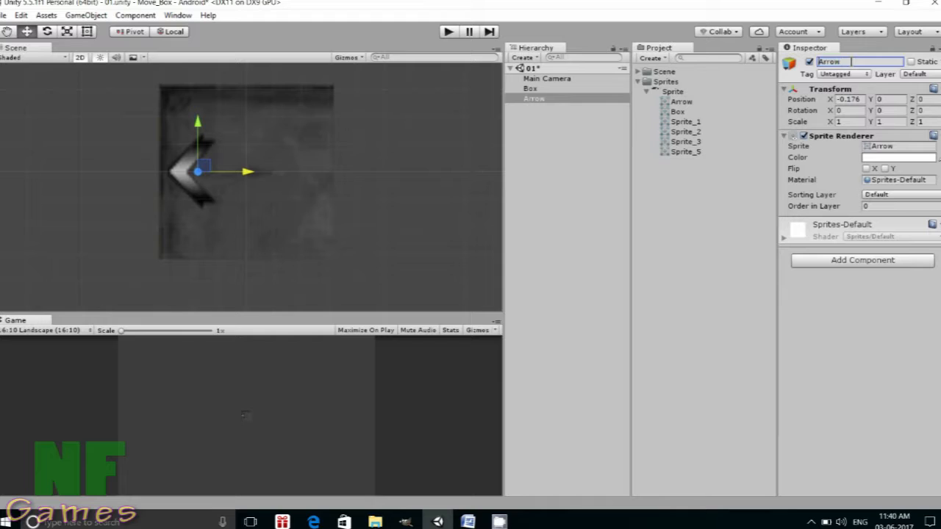
type("Left_")
Step: Scale Left_Arrow to 0.8 in both X and Y
left_click(858, 123)
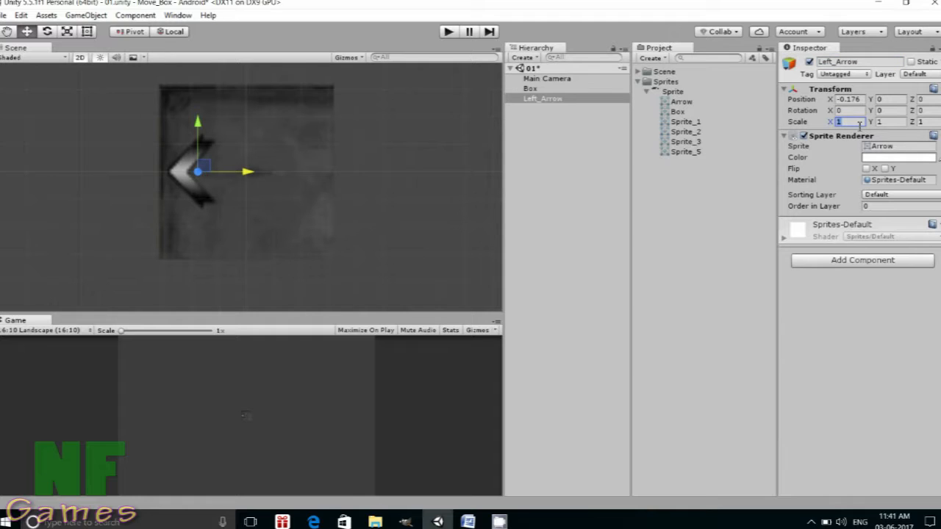
key("BackSpace")
type("0.8")
key("Tab")
type("0.8")
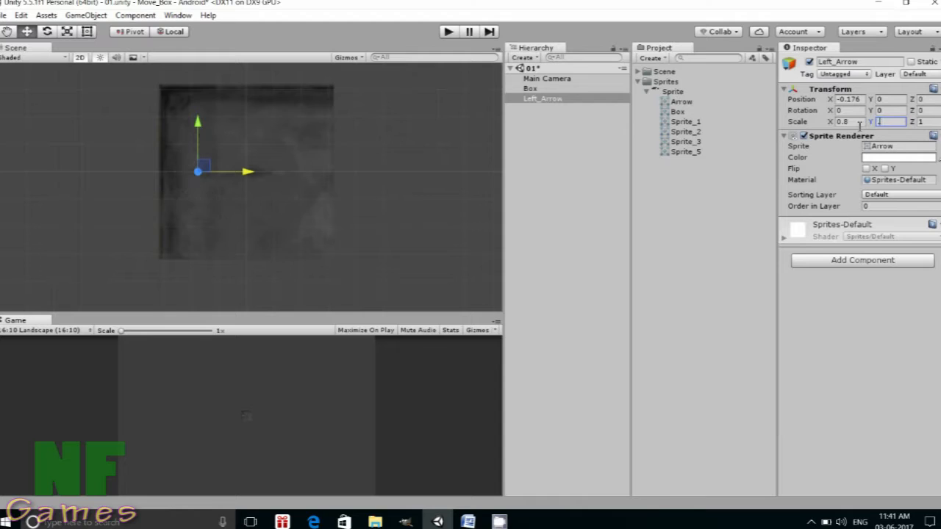
key("Tab")
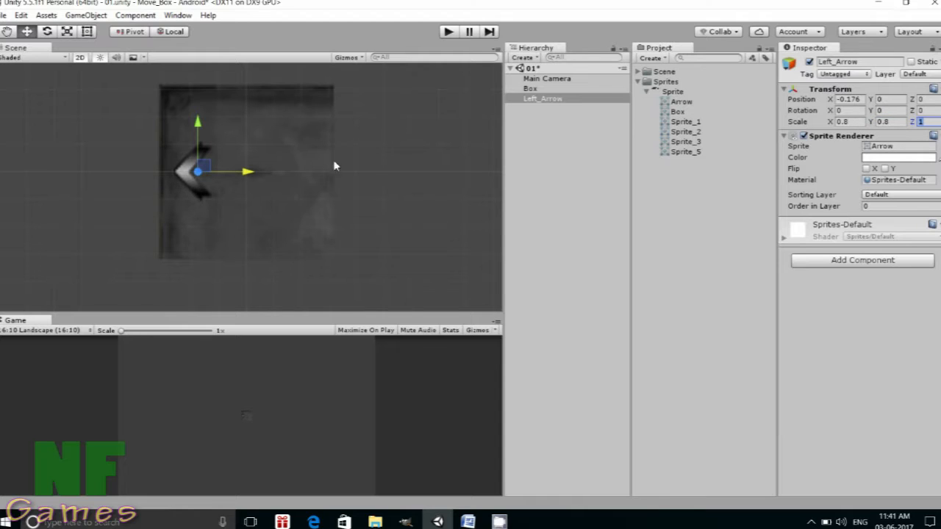
Step: Nudge Left_Arrow closer to the box's left edge and set its X position to -0.18
left_click_drag(253, 173, 251, 175)
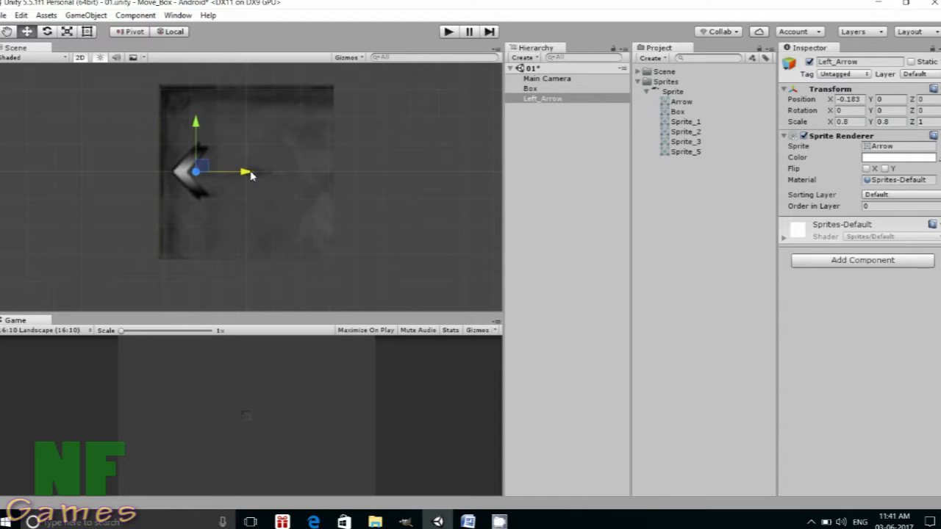
left_click(860, 100)
key("BackSpace")
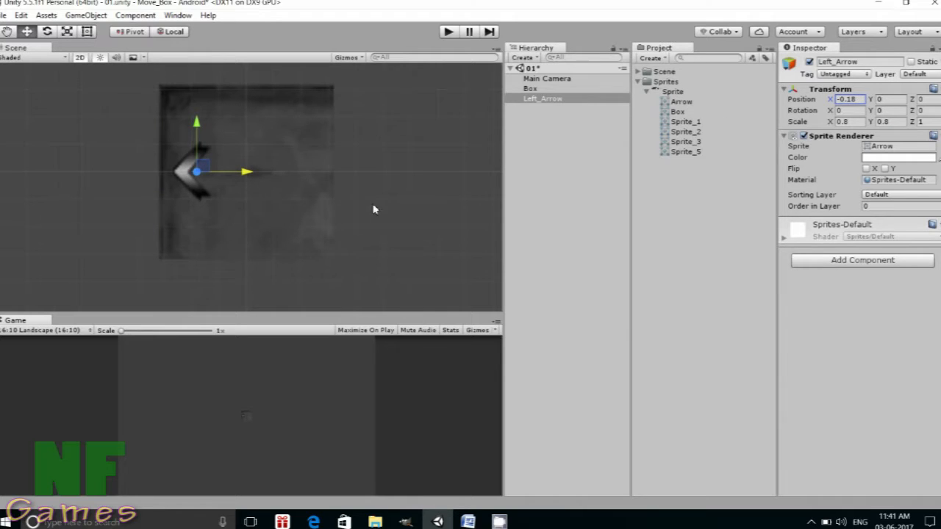
left_click(368, 206)
Step: Duplicate Left_Arrow and rename the copy Right_Arrow
left_click(192, 185)
key("ctrl+d")
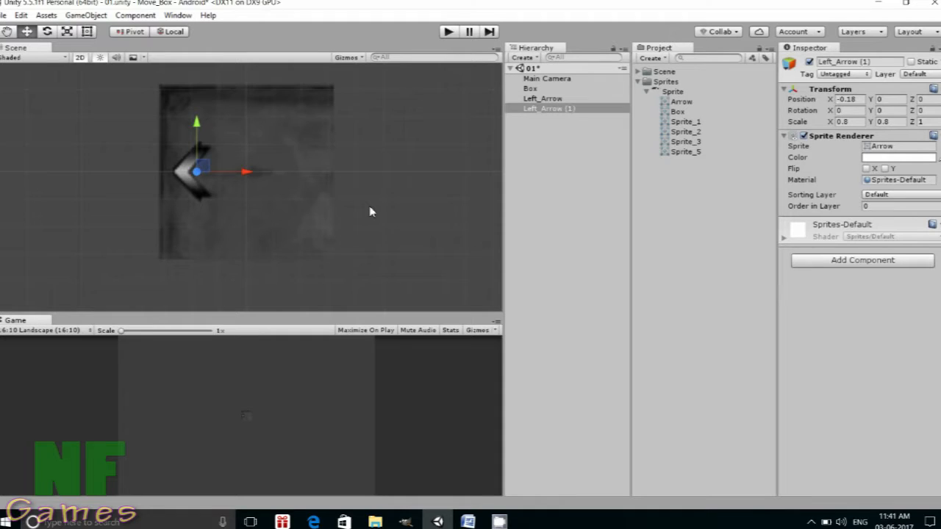
left_click(886, 62)
left_click(887, 61)
key("BackSpace")
key("BackSpace")
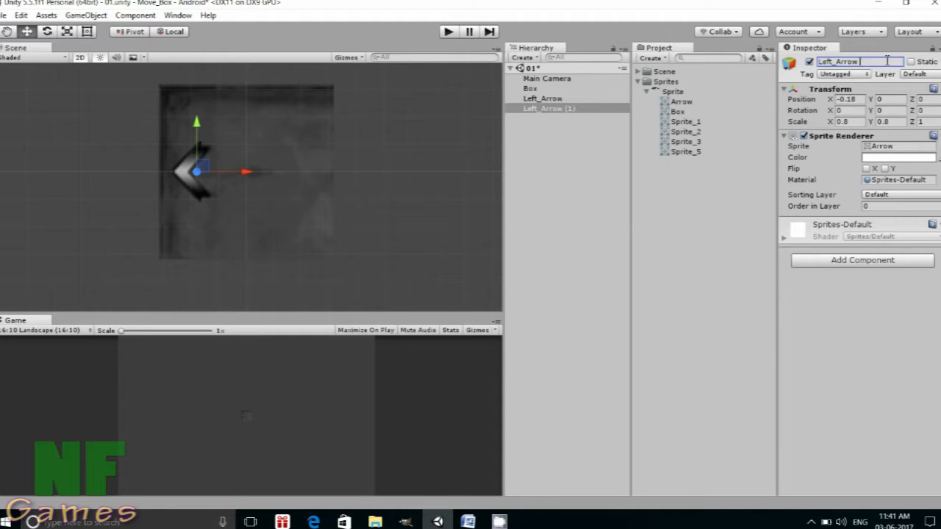
key("BackSpace")
key("BackSpace")
key("BackSpace")
key("BackSpace")
key("BackSpace")
type("Right")
key("Return")
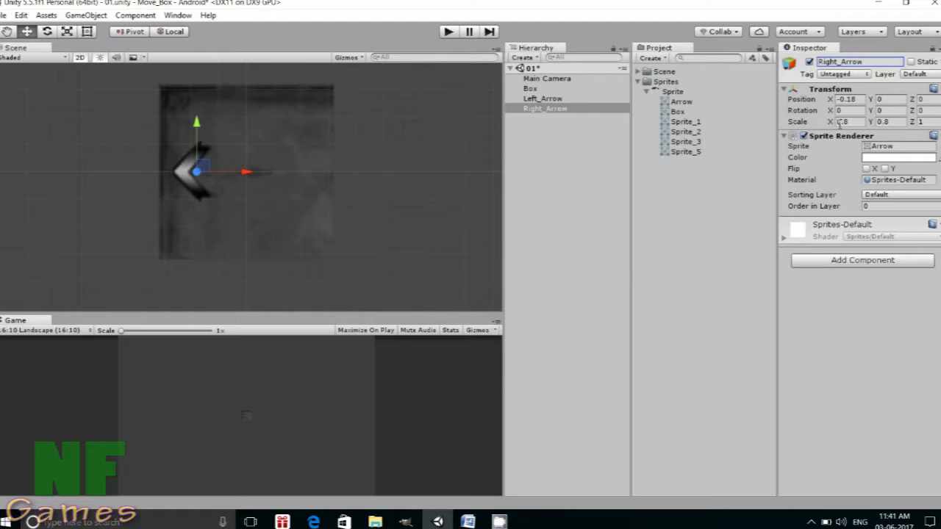
Step: Mirror Right_Arrow to the opposite side of the box with X scale -0.8 and X position 0.18
left_click(841, 122)
key("Left")
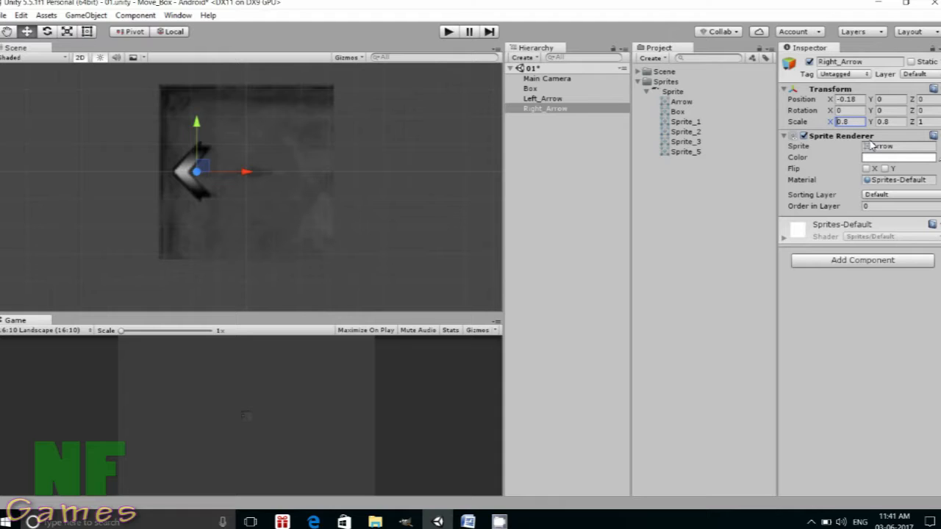
type("-")
left_click(844, 100)
key("Left")
key("Delete")
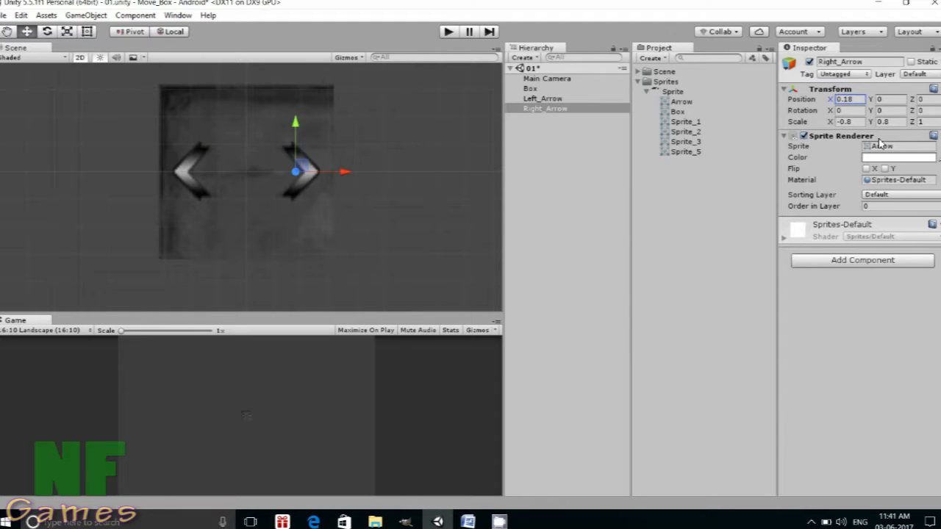
Step: Duplicate Right_Arrow and rename the copy Up_Arrow
left_click(551, 148)
left_click(546, 109)
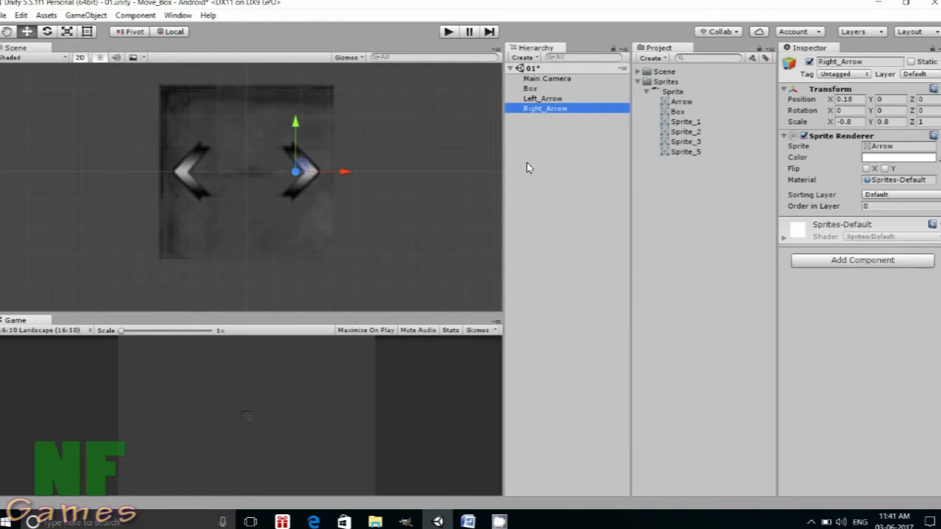
key("ctrl+d")
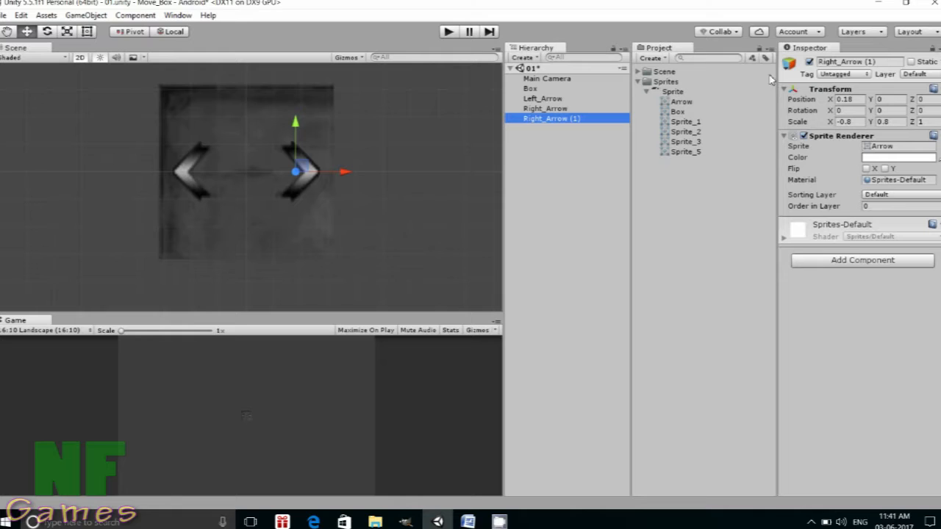
left_click(881, 62)
key("BackSpace")
key("BackSpace")
key("BackSpace")
key("BackSpace")
key("Left")
key("Left")
key("Left")
key("Left")
key("Left")
key("Left")
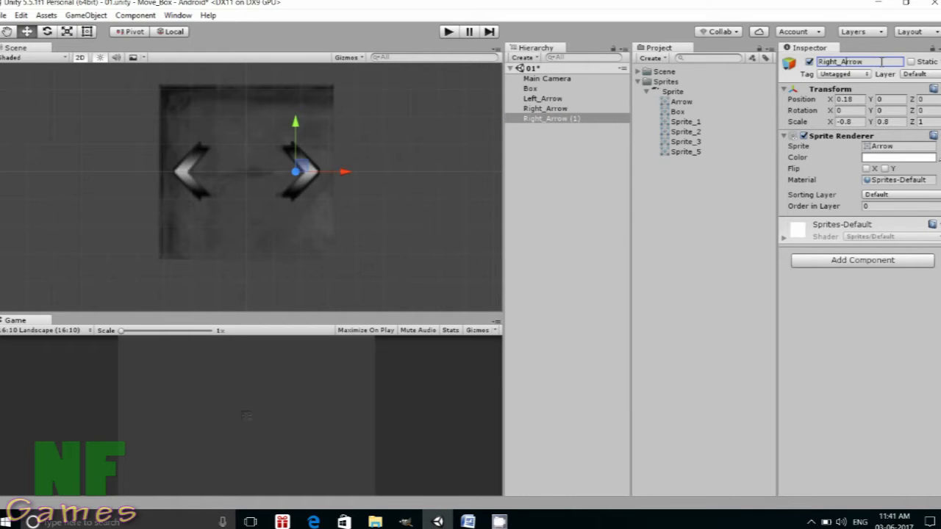
key("BackSpace")
key("BackSpace")
key("BackSpace")
key("BackSpace")
key("BackSpace")
type("Up")
key("Return")
Step: Set Up_Arrow's Z rotation to 90 and its position to X 0, Y 0.18
left_click(929, 111)
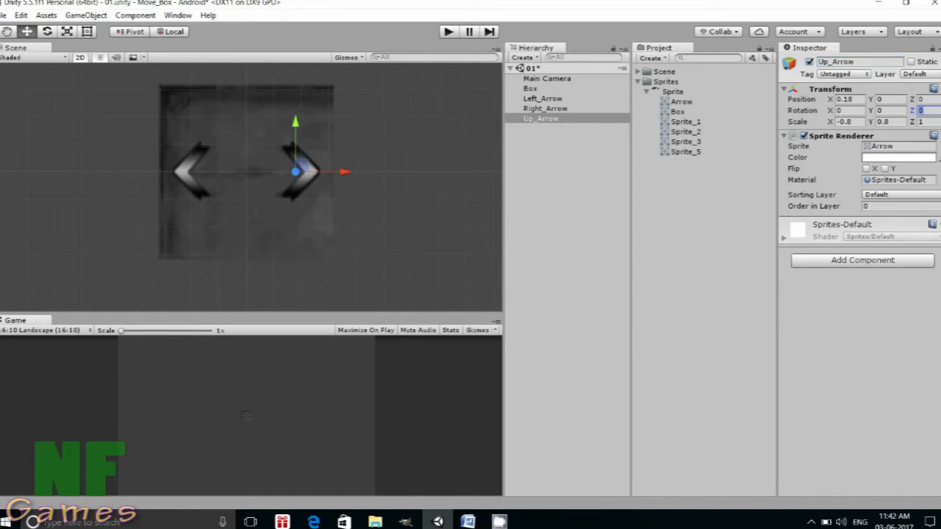
type("90")
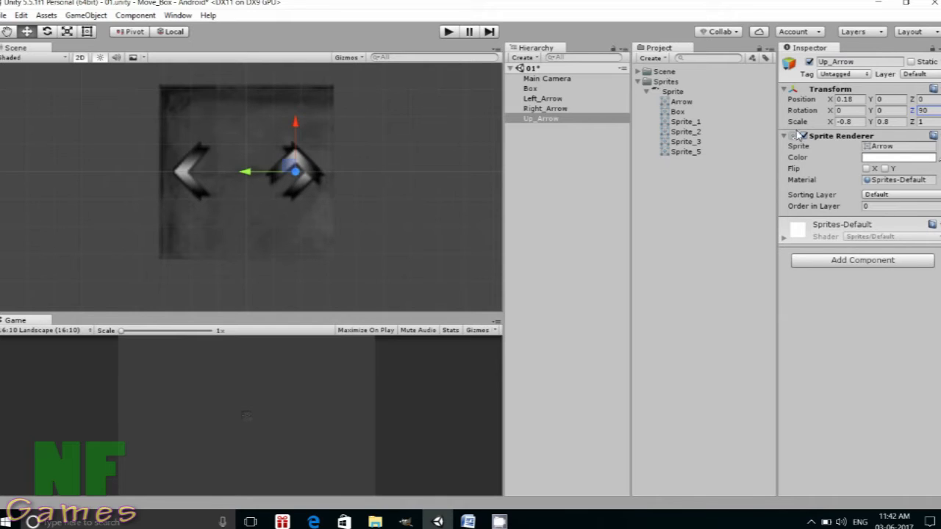
left_click(858, 101)
type("0")
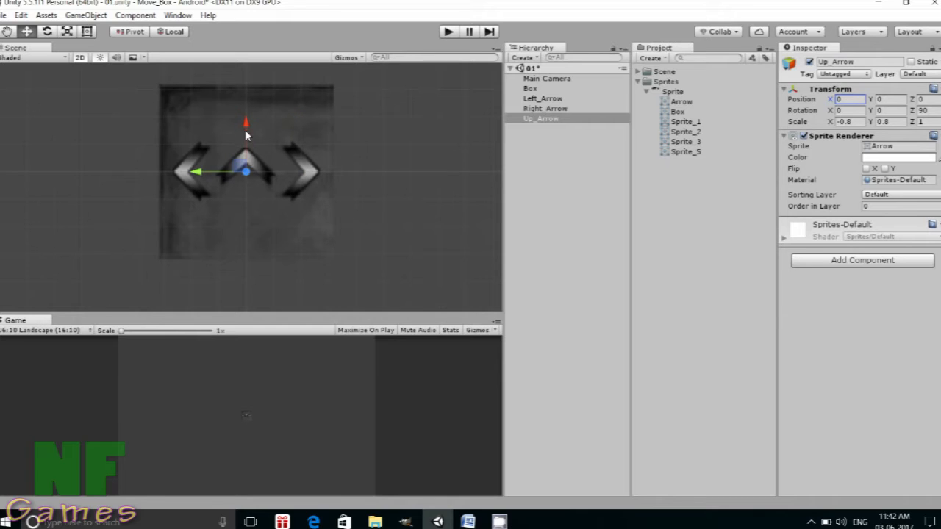
left_click(246, 125)
left_click(894, 99)
type("0.18")
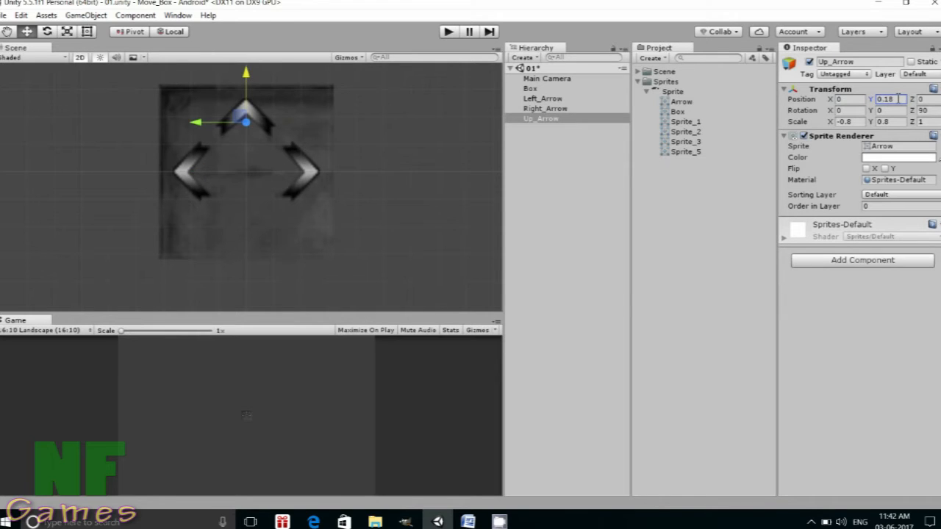
Step: Duplicate Up_Arrow and rename the copy Down_Arrow
left_click(511, 163)
left_click(540, 121)
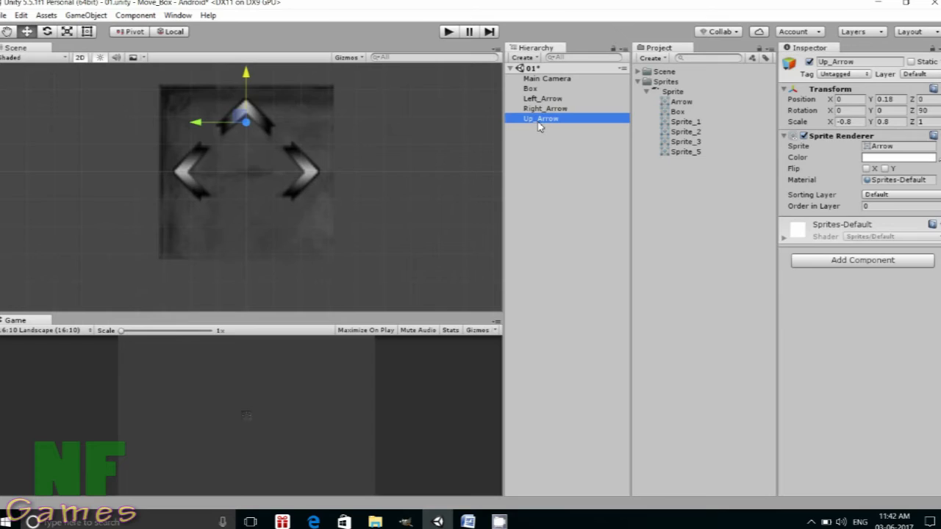
key("ctrl+d")
left_click(895, 64)
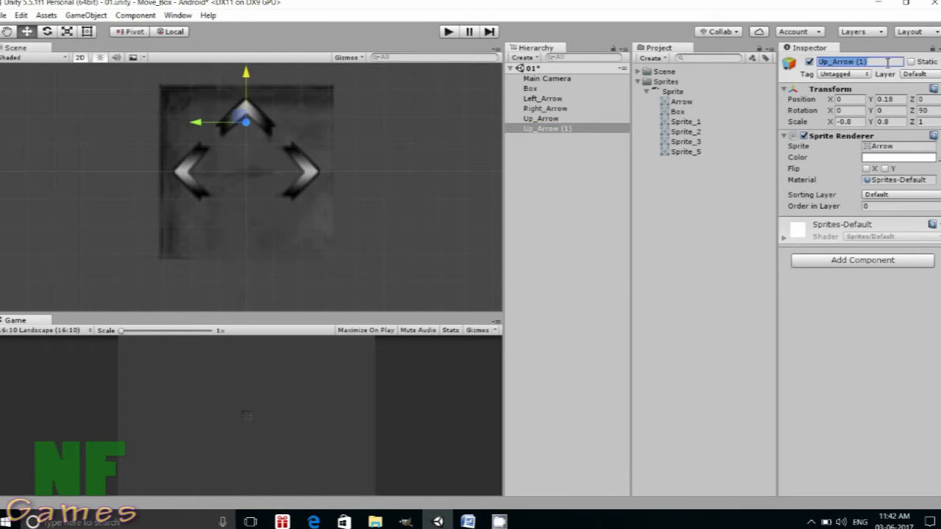
key("End")
key("BackSpace")
key("BackSpace")
key("BackSpace")
key("Left")
key("Left")
key("Left")
key("BackSpace")
key("BackSpace")
type("Down")
key("Return")
Step: Set Down_Arrow's Z rotation to -90 and its Y position to -0.18
left_click(933, 110)
type("-90")
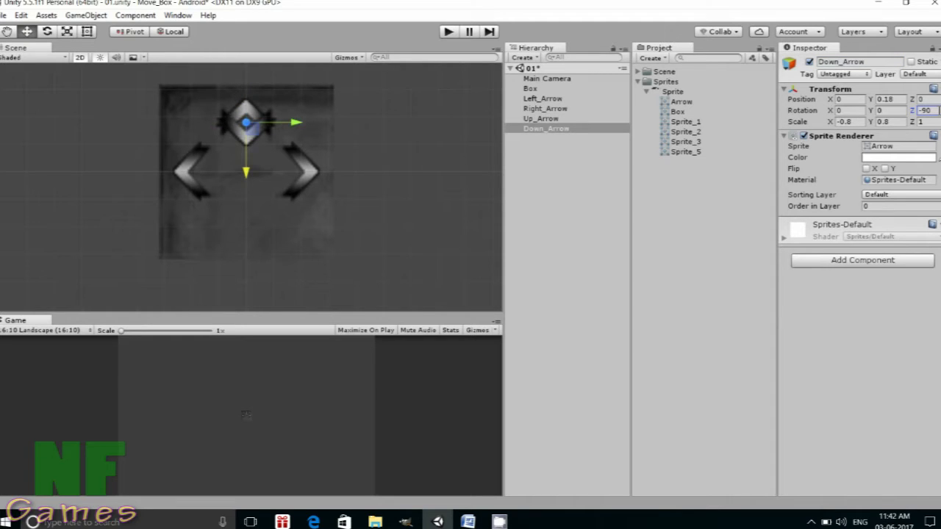
left_click(885, 99)
left_click(880, 99)
type("-")
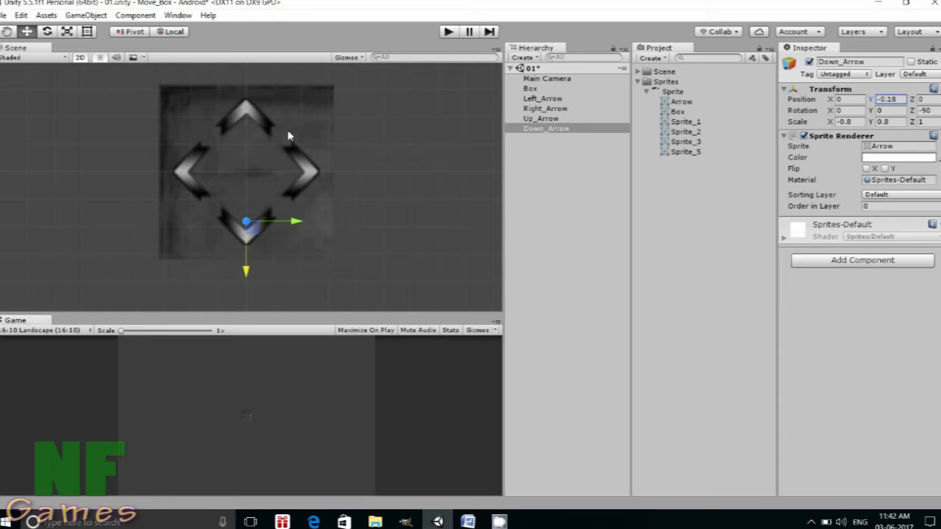
left_click(584, 200)
Step: Add a Box Collider to all four arrows and make them children of Box
left_click(544, 100)
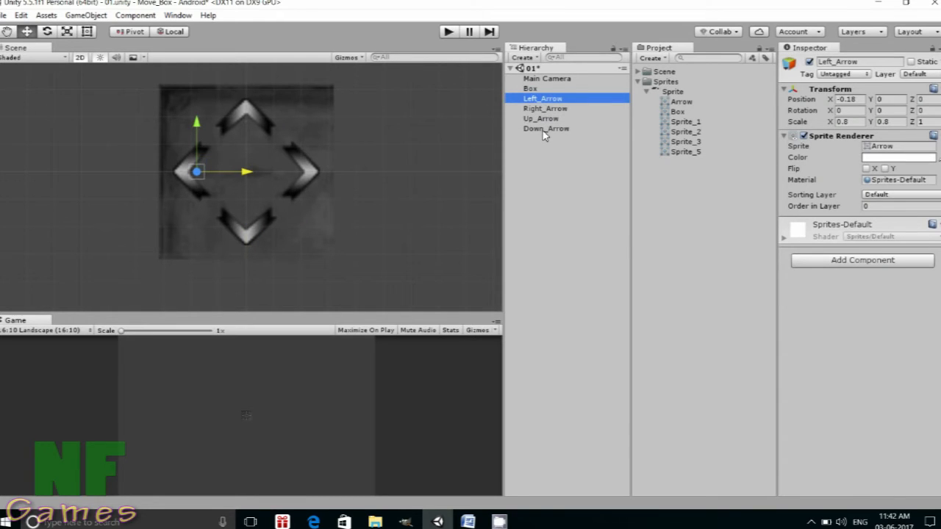
left_click(544, 131, "shift")
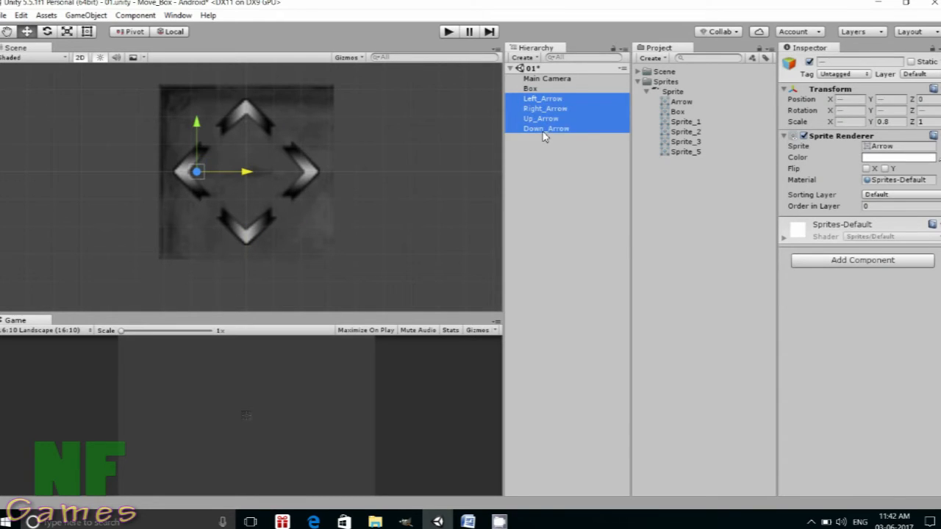
left_click(851, 262)
left_click(817, 309)
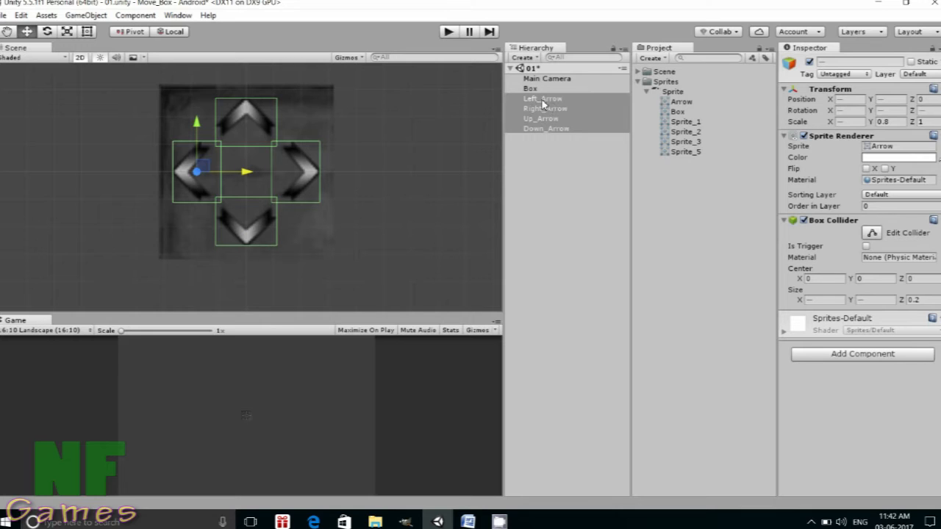
left_click_drag(539, 103, 537, 91)
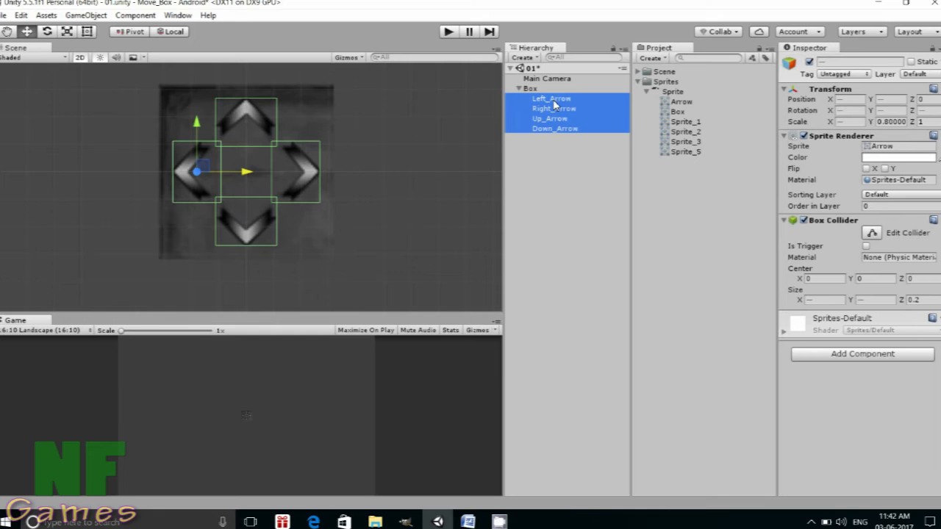
Step: Move Box along X to test that its child arrows follow, and reset its X position to 0
left_click(530, 88)
left_click_drag(296, 173, 315, 197)
left_click(847, 99)
type("0")
Step: Create a project folder named PreFab and save Box with its child arrows in it as a prefab
left_click(638, 82)
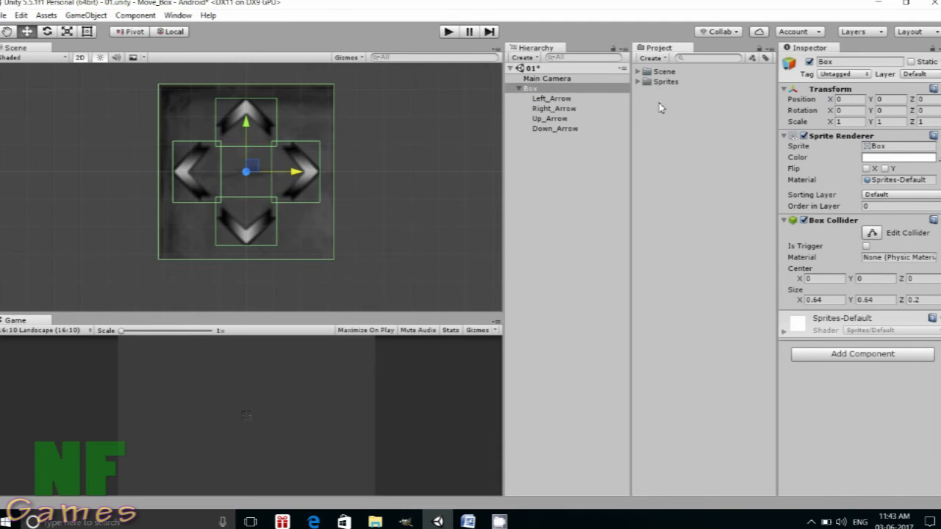
right_click(659, 103)
mouse_move(684, 112)
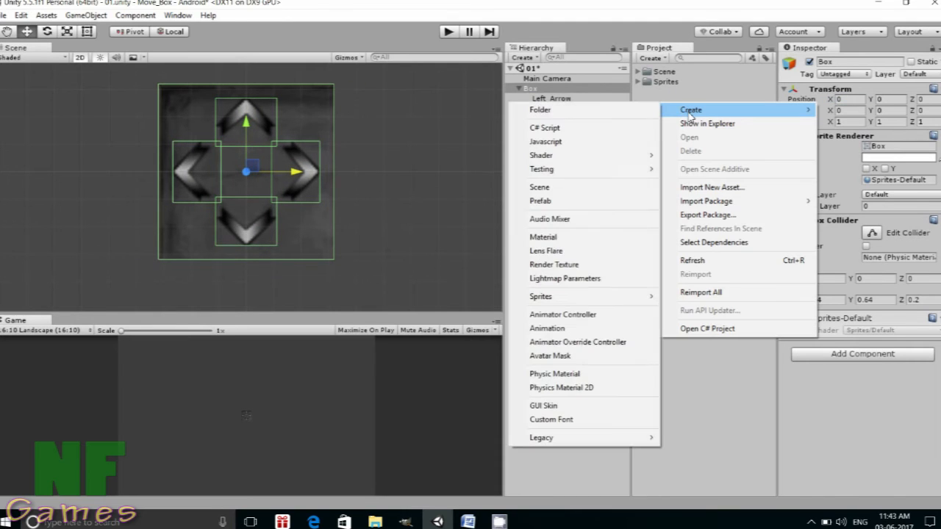
left_click(582, 119)
type("PreFab")
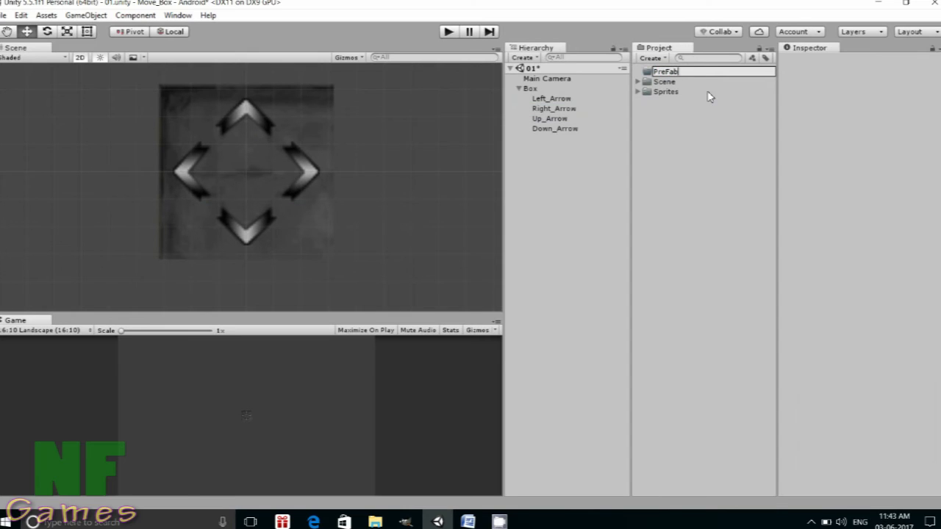
key("Return")
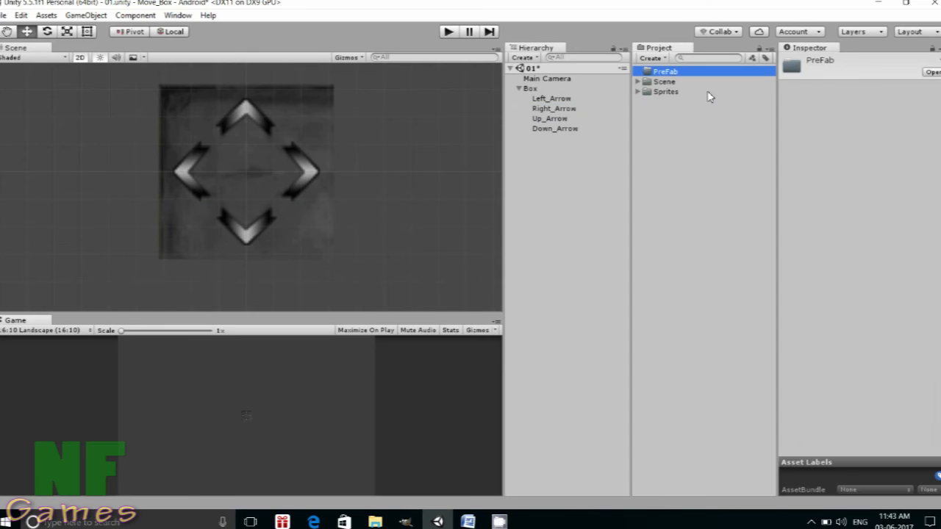
left_click_drag(531, 93, 670, 75)
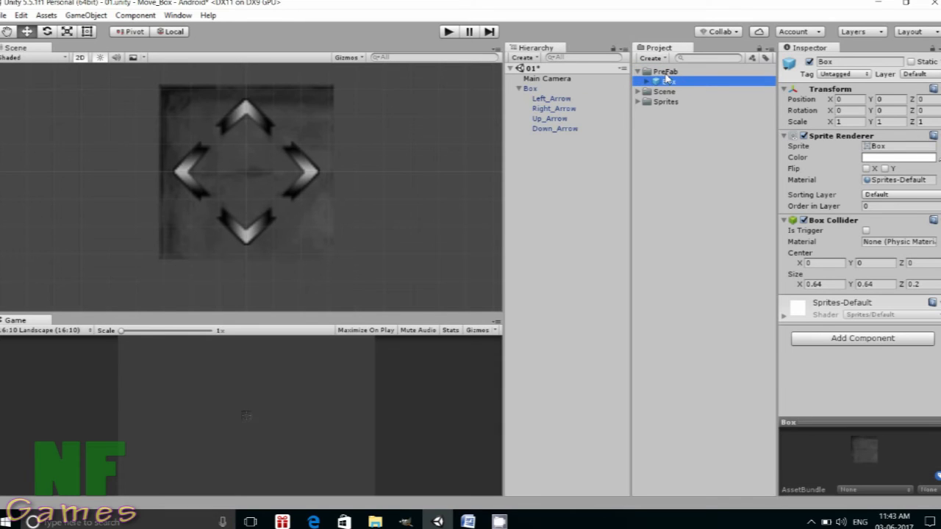